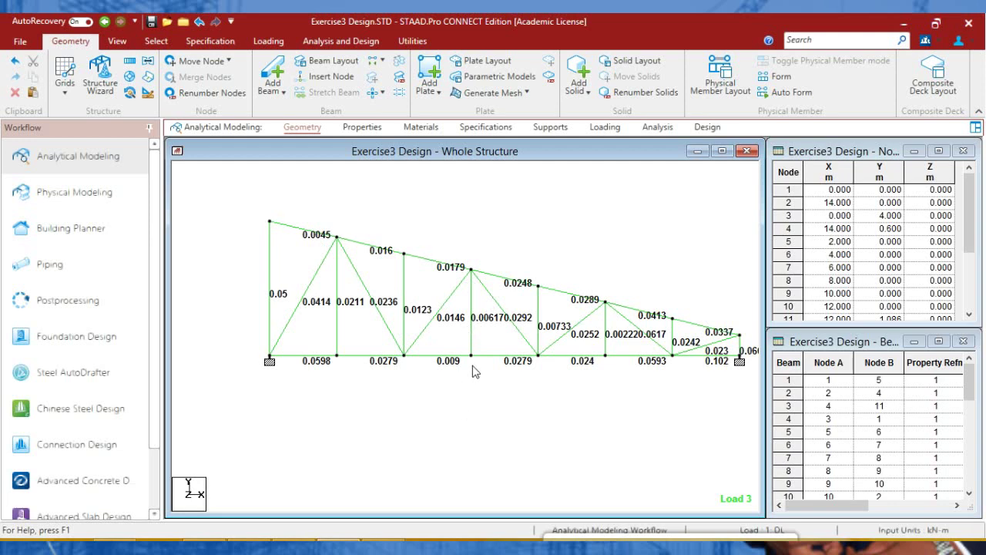
Assign the CH76X38 steel section to all selected truss members and agree to delete the existing result files
scroll(476, 372, down, 2)
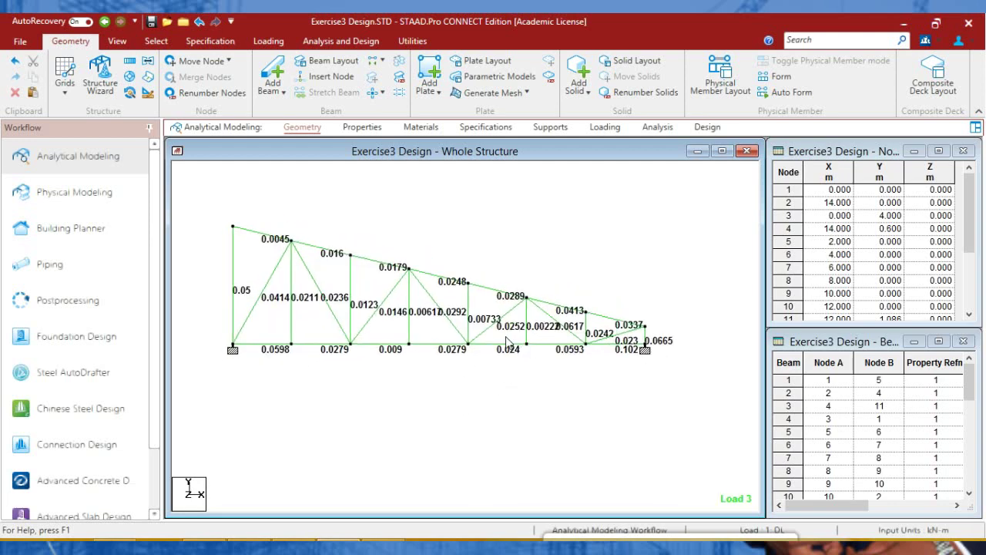
click(374, 130)
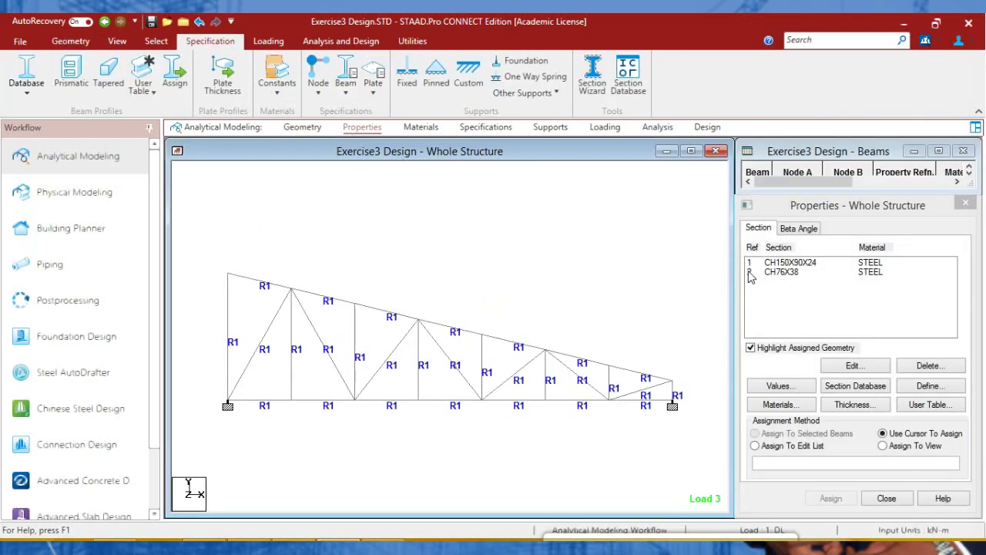
click(789, 273)
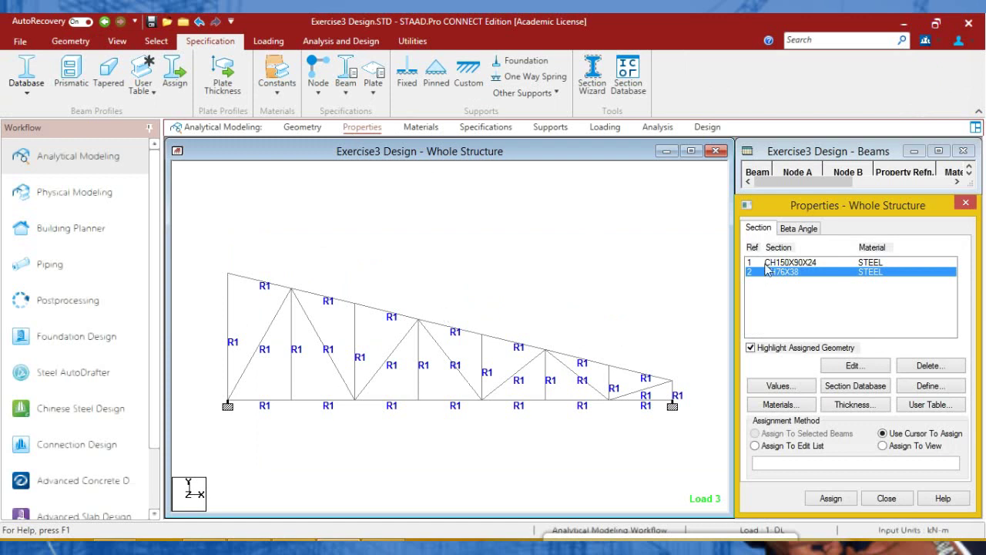
click(771, 262)
click(789, 272)
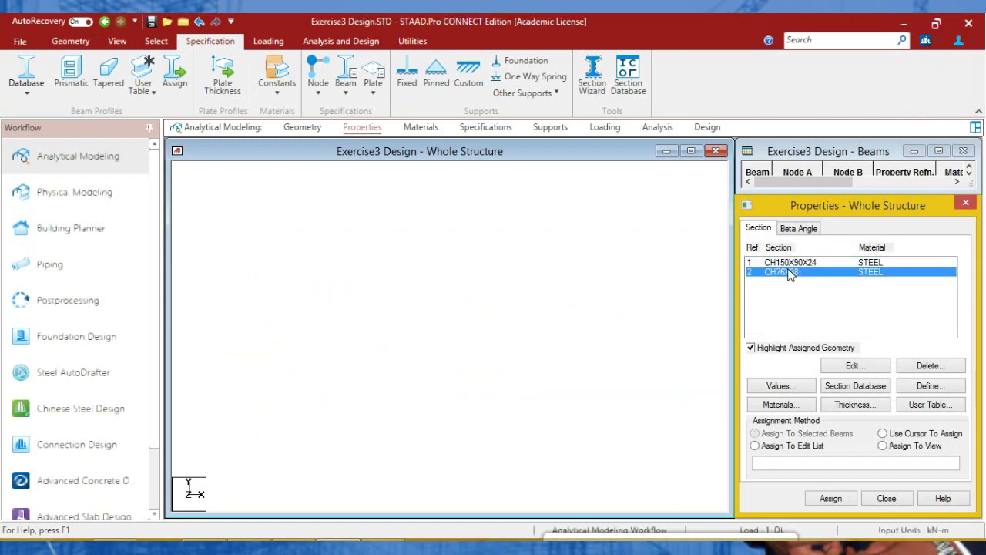
click(205, 251)
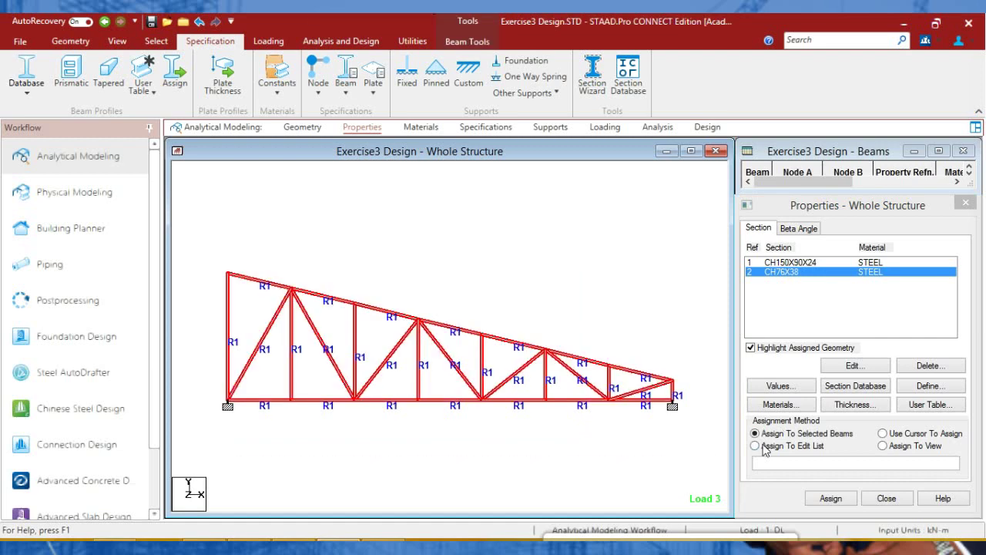
click(839, 502)
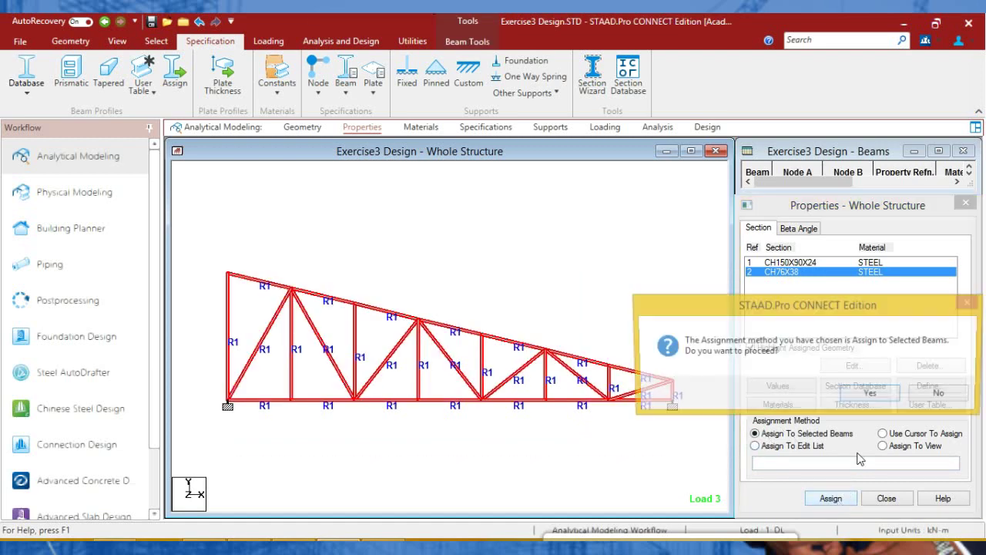
click(874, 405)
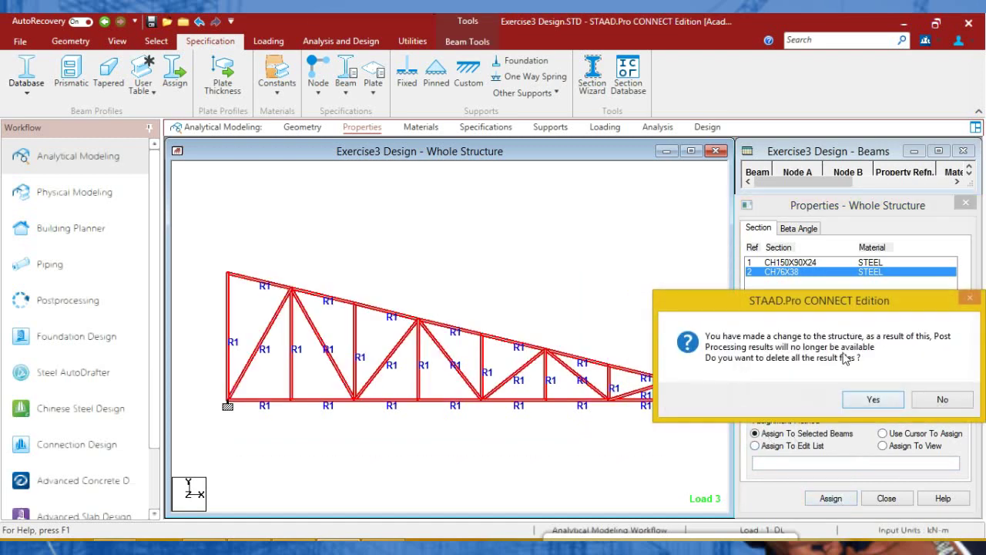
click(876, 401)
Delete the unused CH150X90X24 section from the section properties and confirm the deletion
click(786, 275)
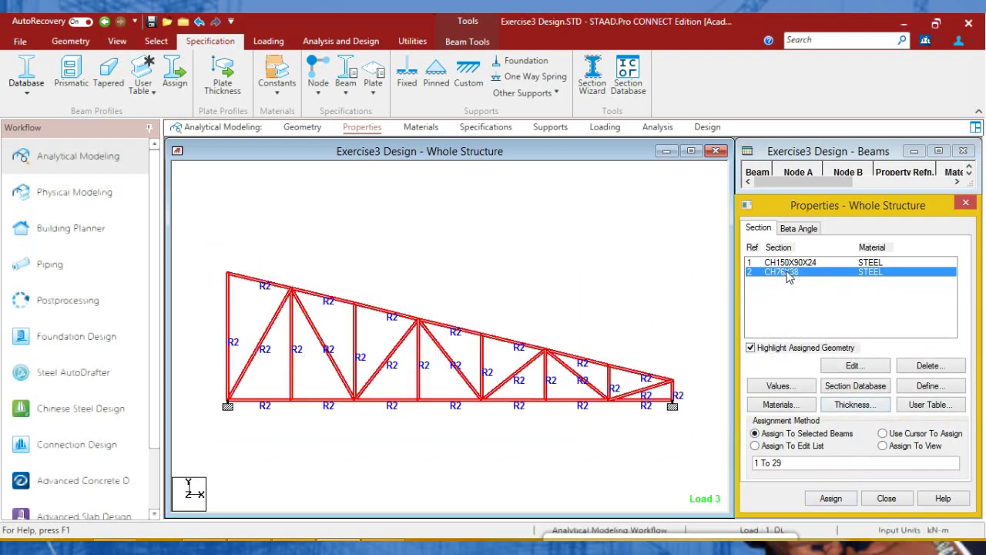
click(789, 262)
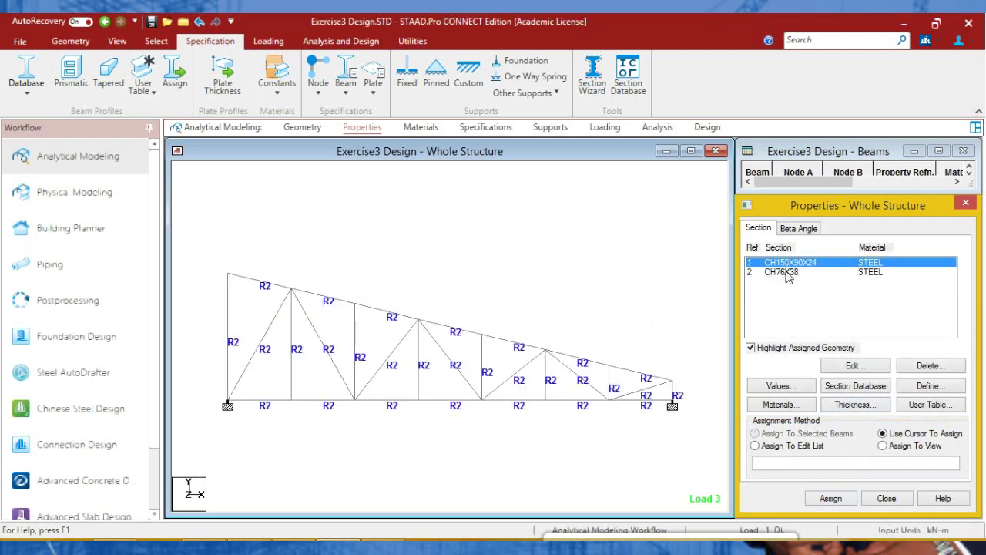
click(789, 273)
click(786, 263)
click(927, 367)
click(872, 405)
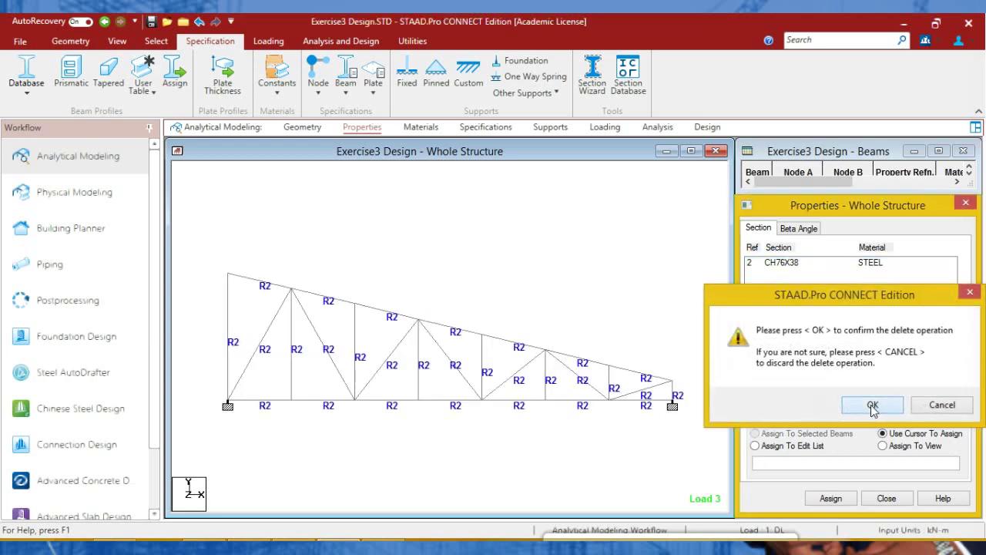
Clear the beam selection and display the truss with full 3D sections
click(790, 270)
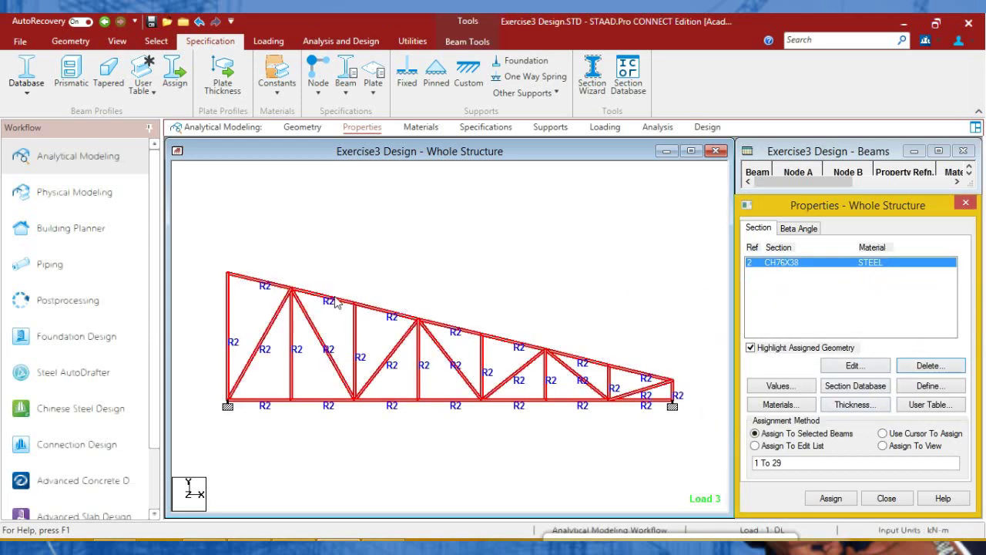
click(375, 277)
right_click(348, 244)
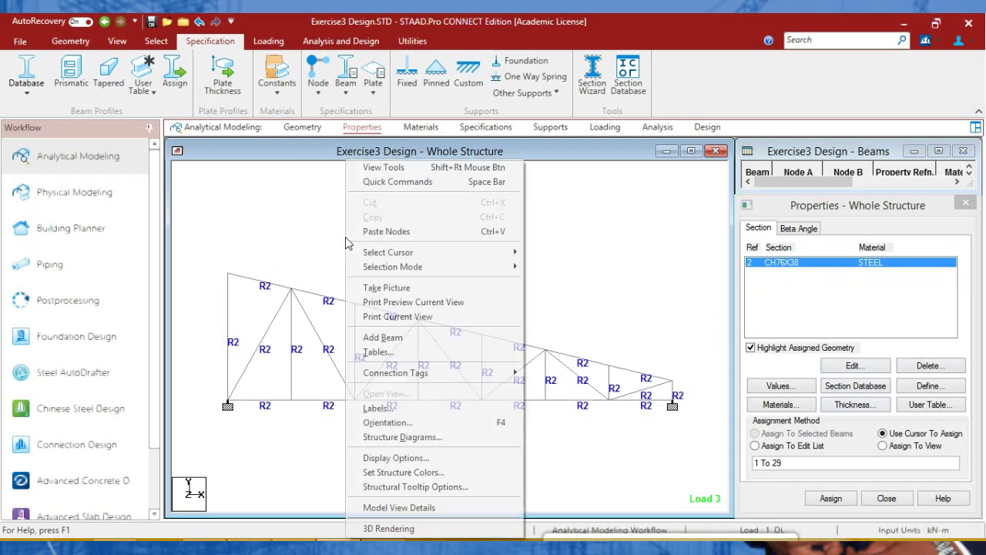
click(397, 436)
click(354, 153)
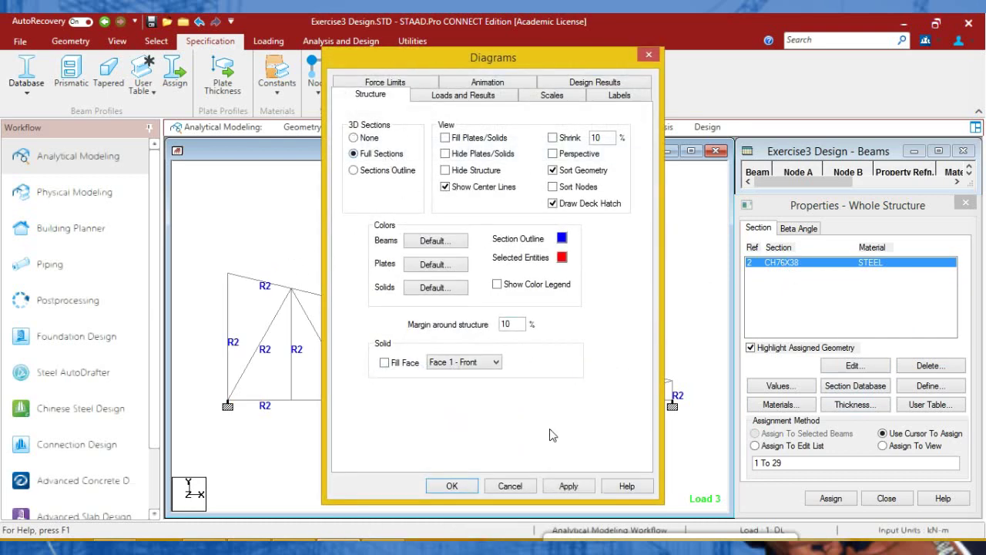
click(568, 485)
click(452, 485)
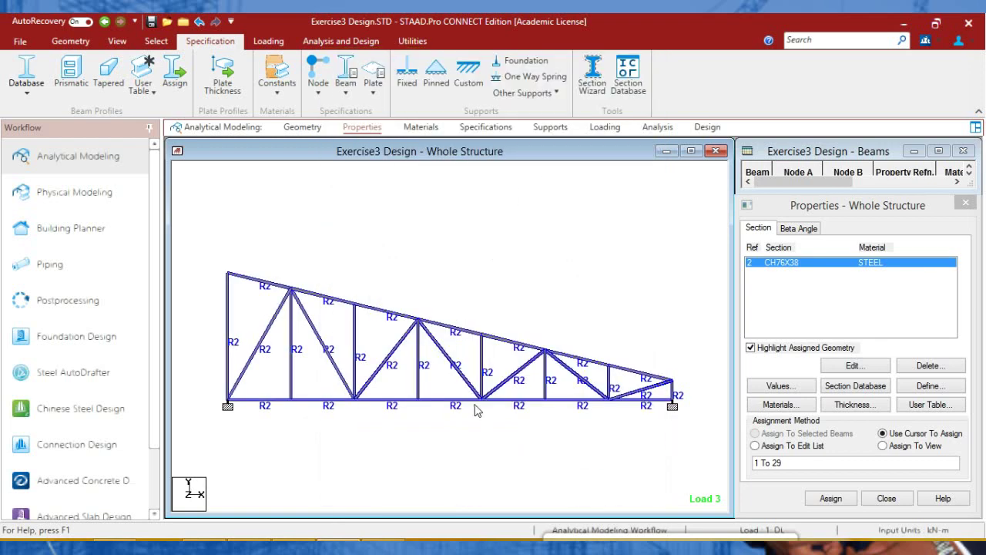
scroll(451, 359, down, 2)
middle_drag(452, 360, 389, 360)
Run the analysis and steel design, proceeding despite the missing re-analysis instruction
click(707, 128)
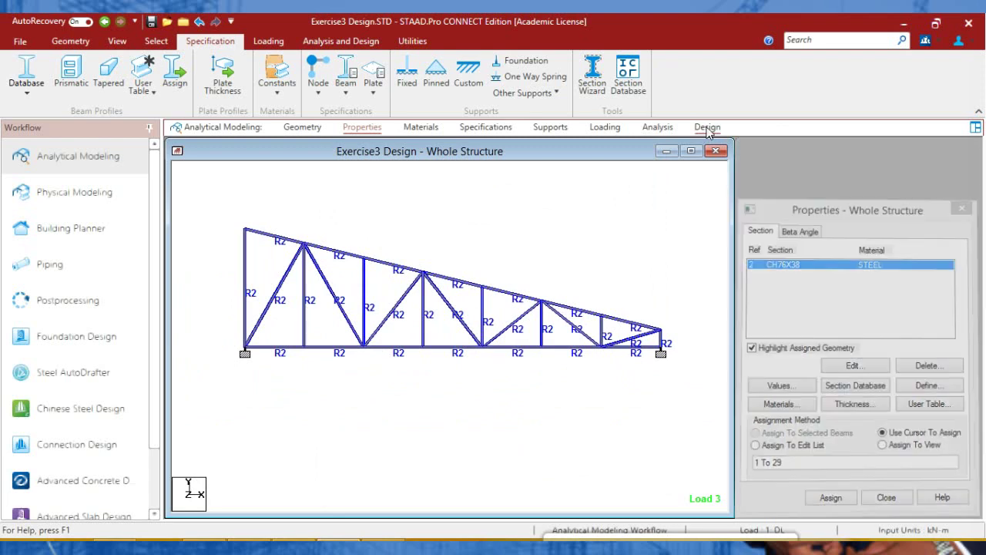
click(233, 77)
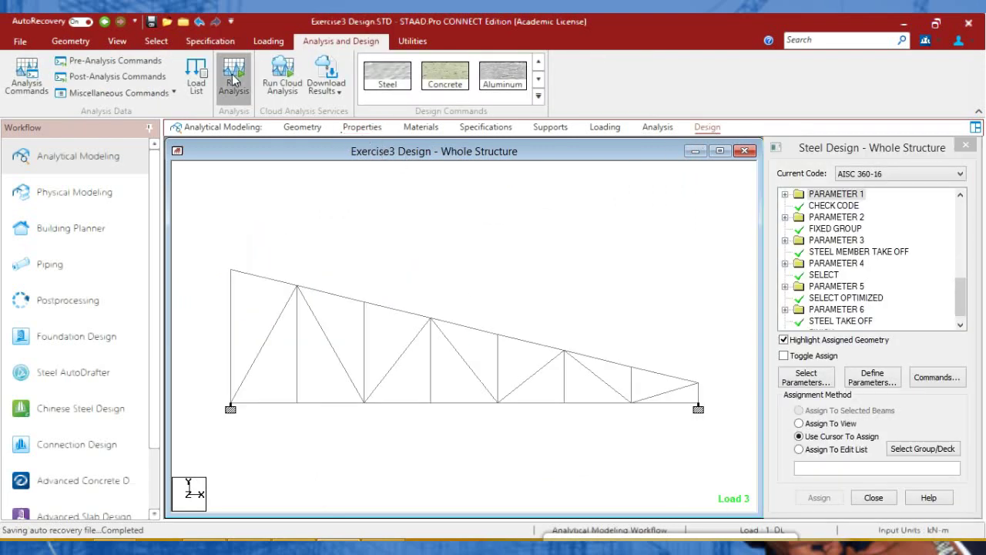
click(484, 355)
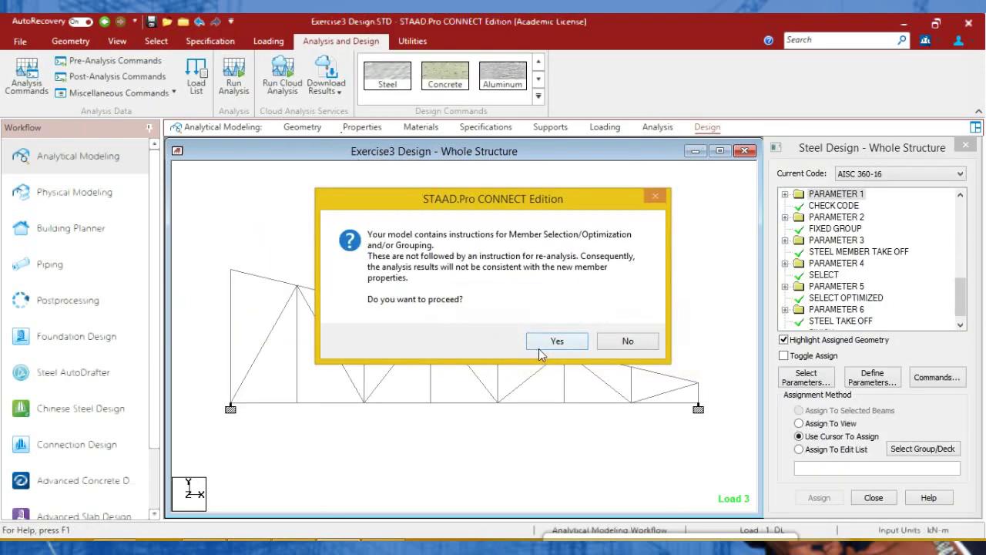
click(554, 344)
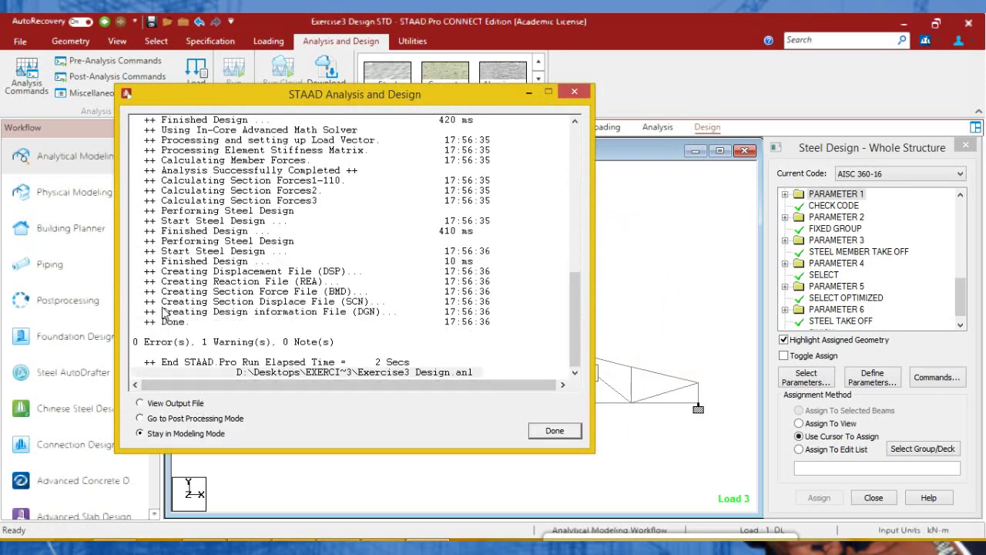
Open the analysis output file and search the whole document for "FAIL"
click(166, 408)
click(555, 432)
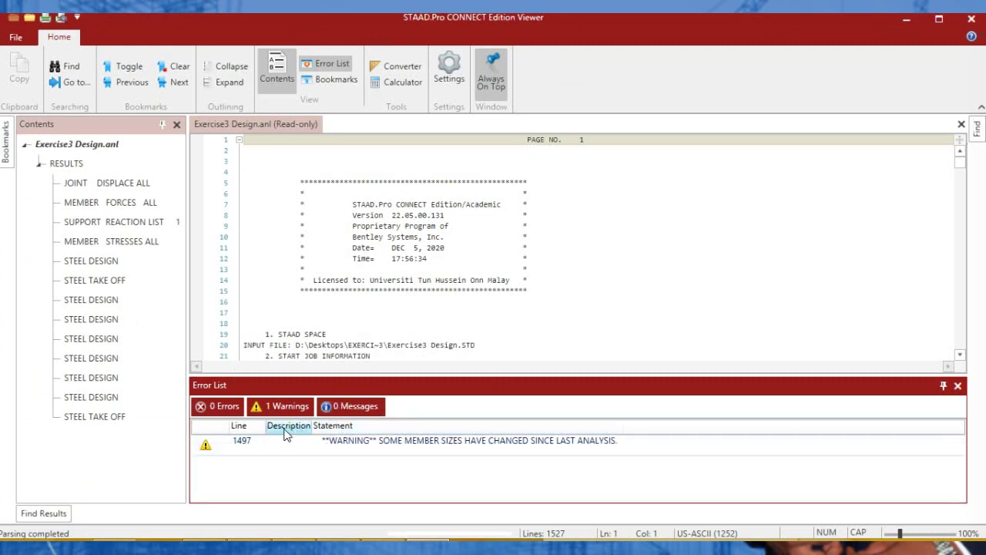
click(976, 130)
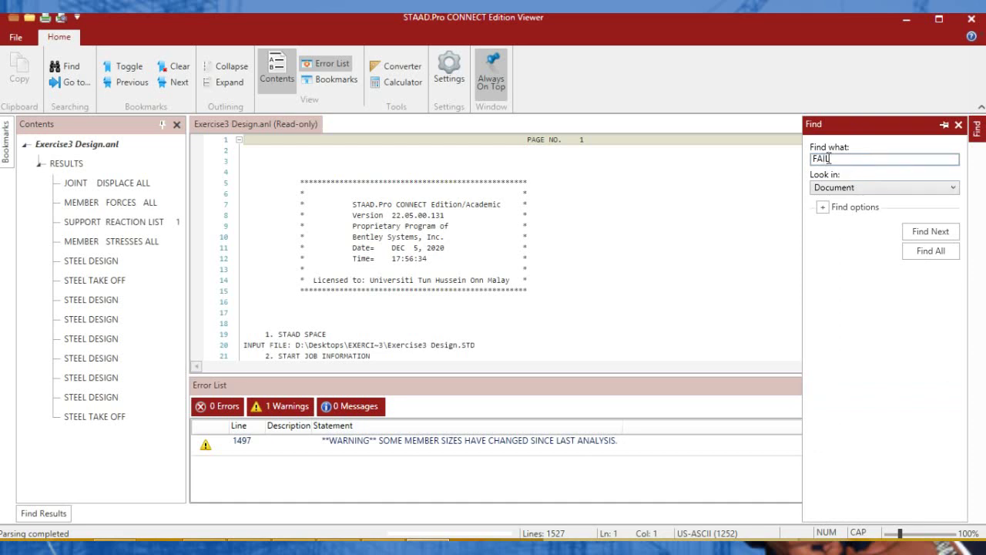
click(929, 254)
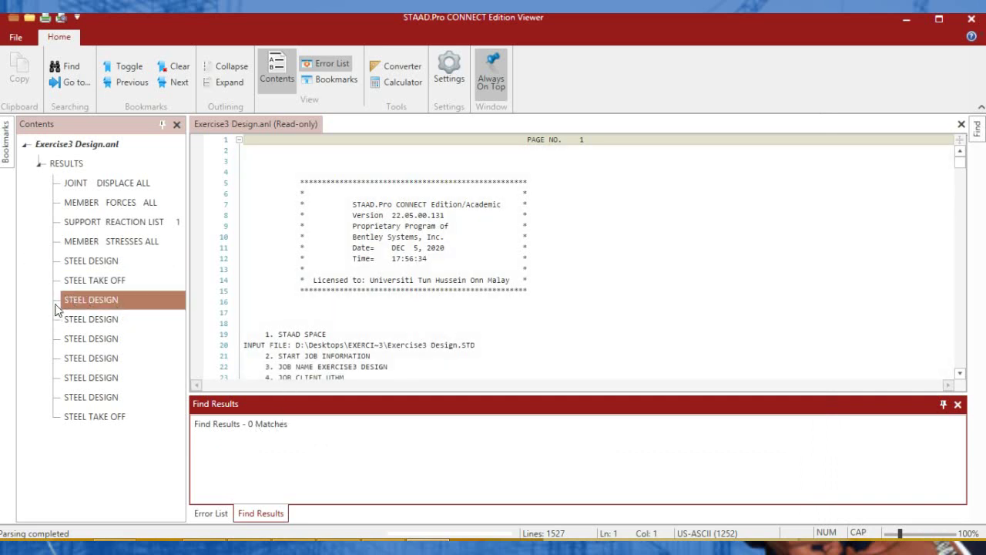
Examine the member design results from the first steel design section through to the end of the output file
click(80, 263)
scroll(387, 261, down, 8)
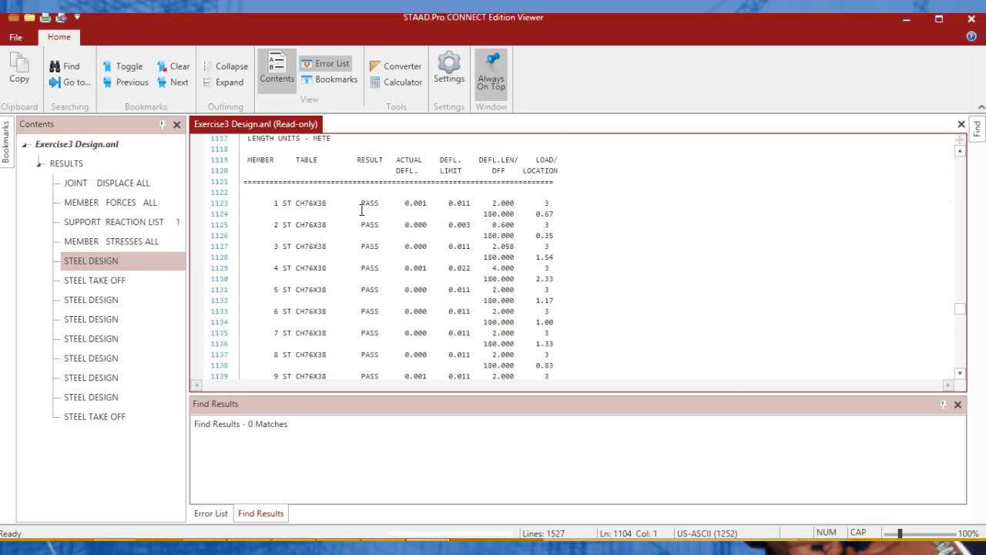
scroll(360, 210, down, 2)
scroll(370, 212, down, 20)
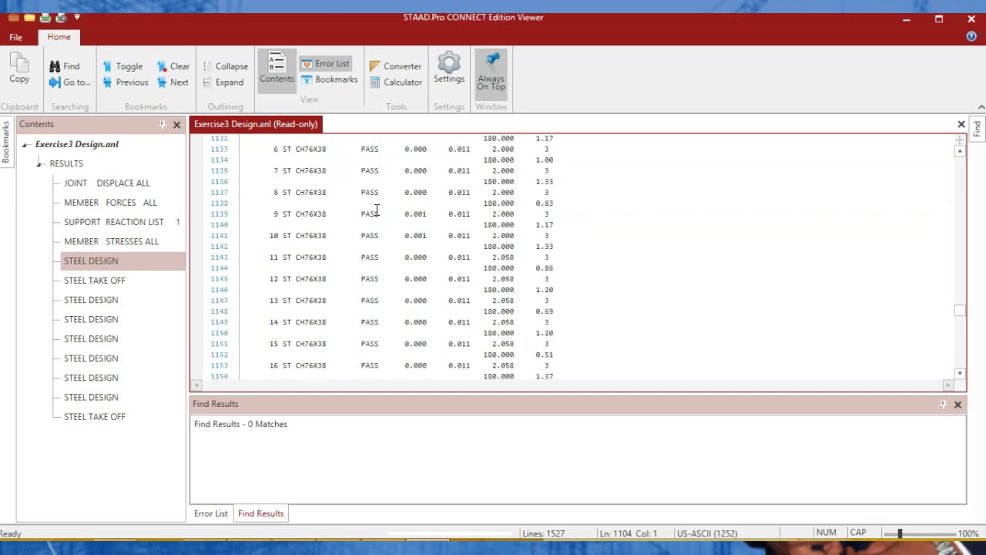
scroll(378, 223, down, 20)
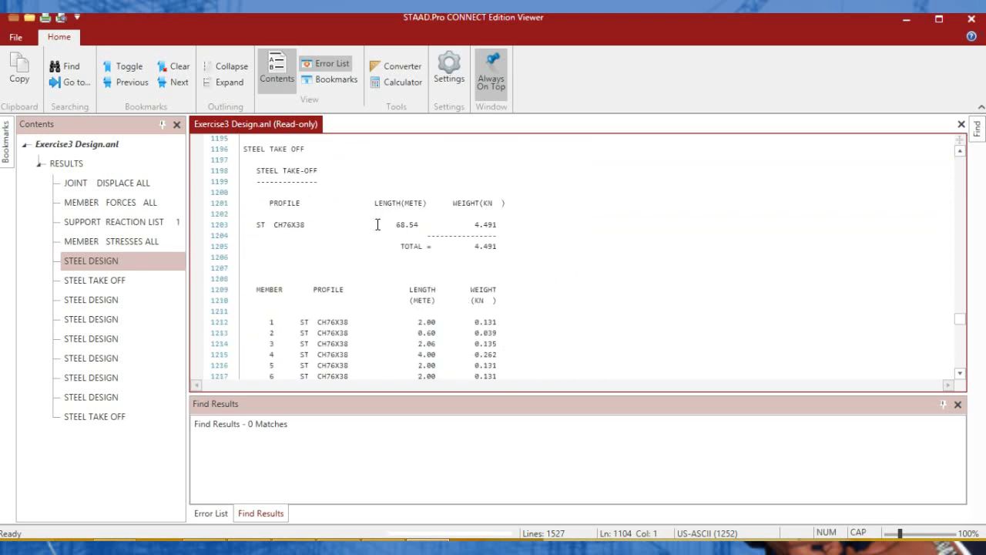
scroll(378, 226, down, 20)
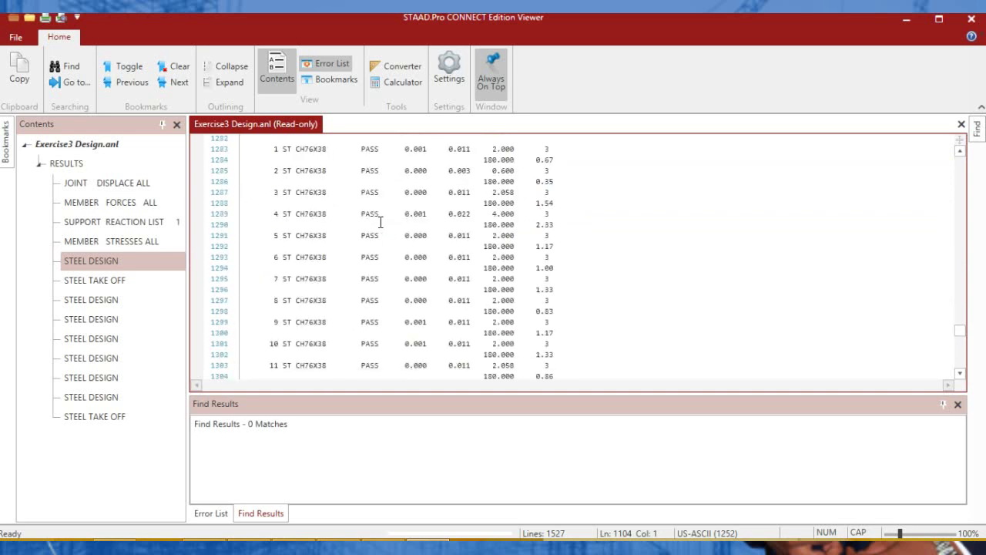
scroll(379, 225, down, 20)
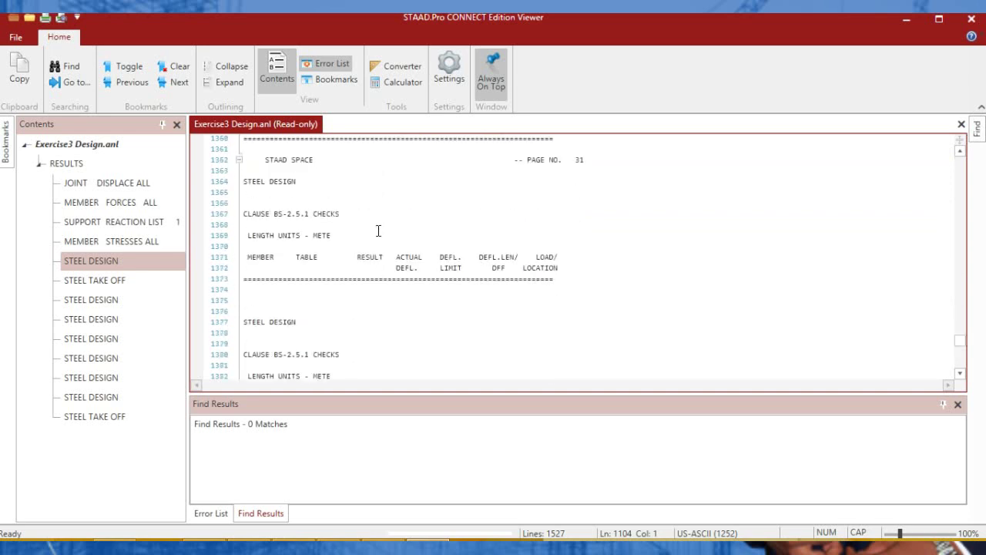
scroll(379, 232, down, 20)
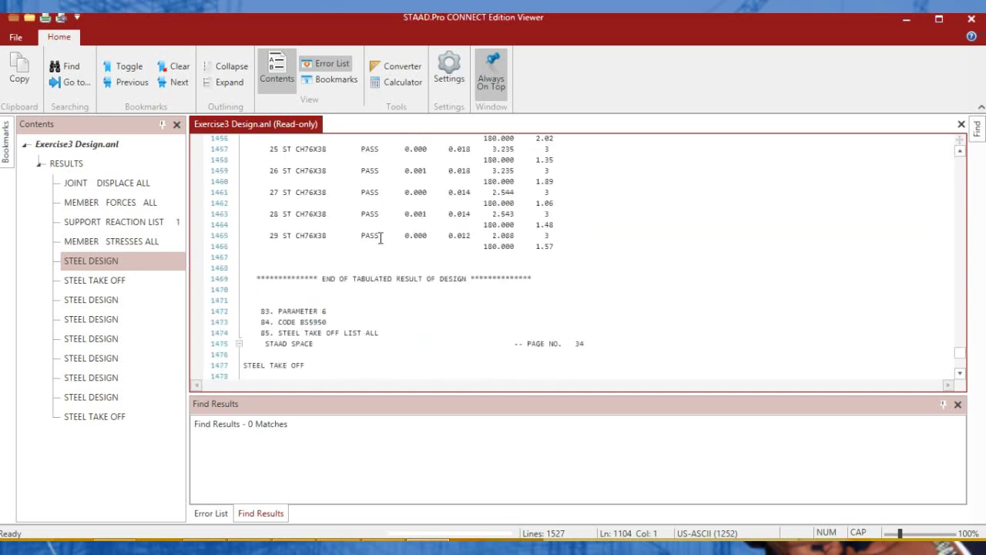
scroll(381, 258, down, 1)
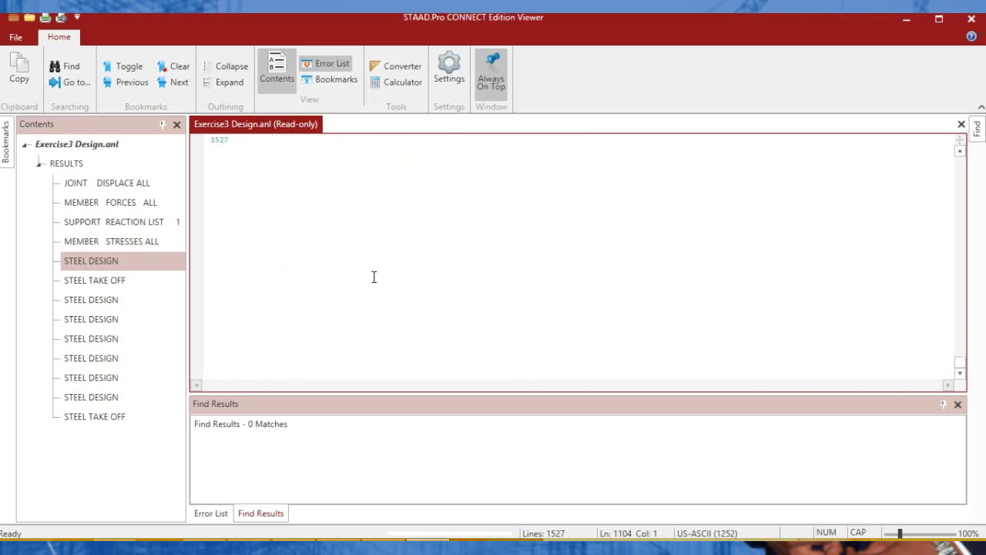
Examine the last steel design section's code-check results for every member
click(89, 401)
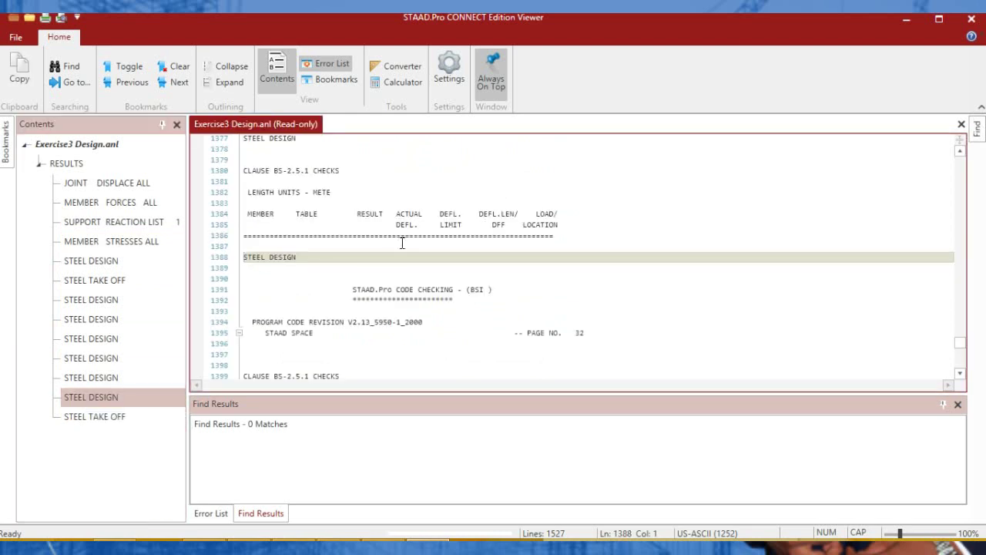
scroll(413, 225, down, 8)
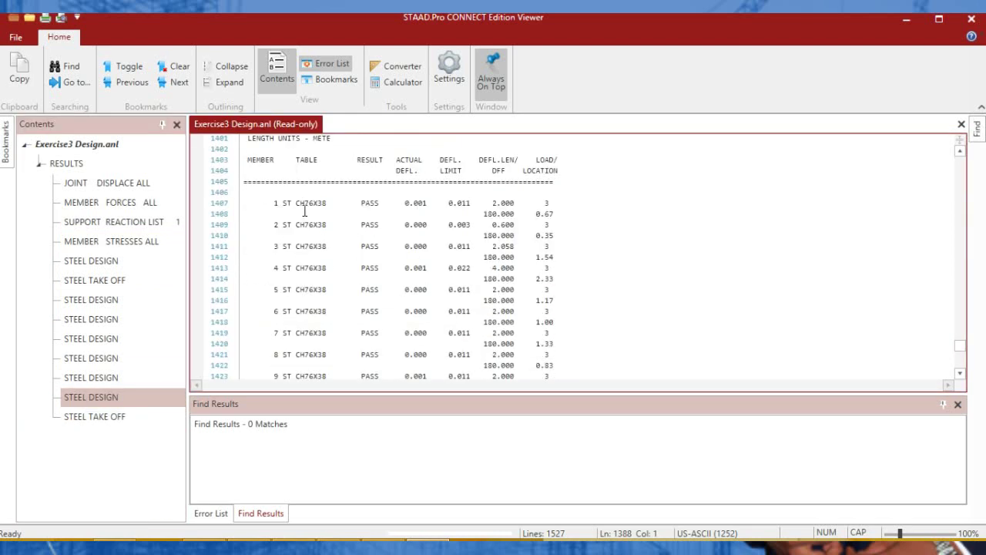
scroll(318, 208, down, 20)
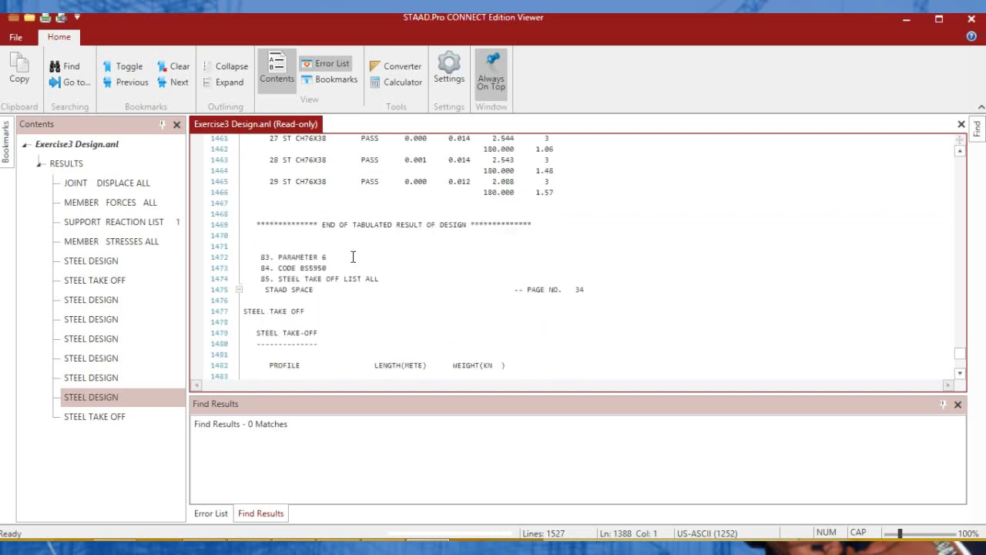
Check the CH76X38 length and weight in the final steel take-off, and close the output file viewer
click(91, 420)
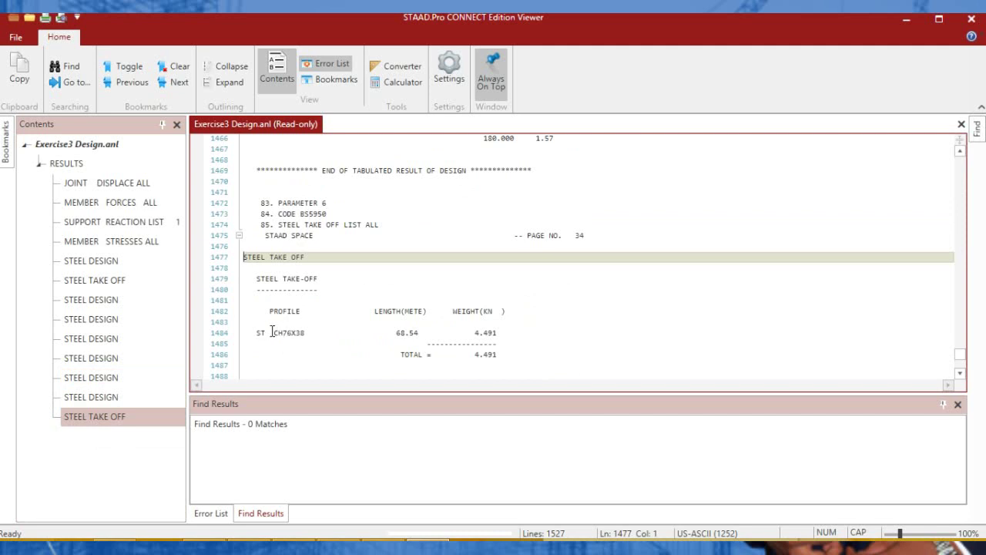
drag(245, 333, 494, 333)
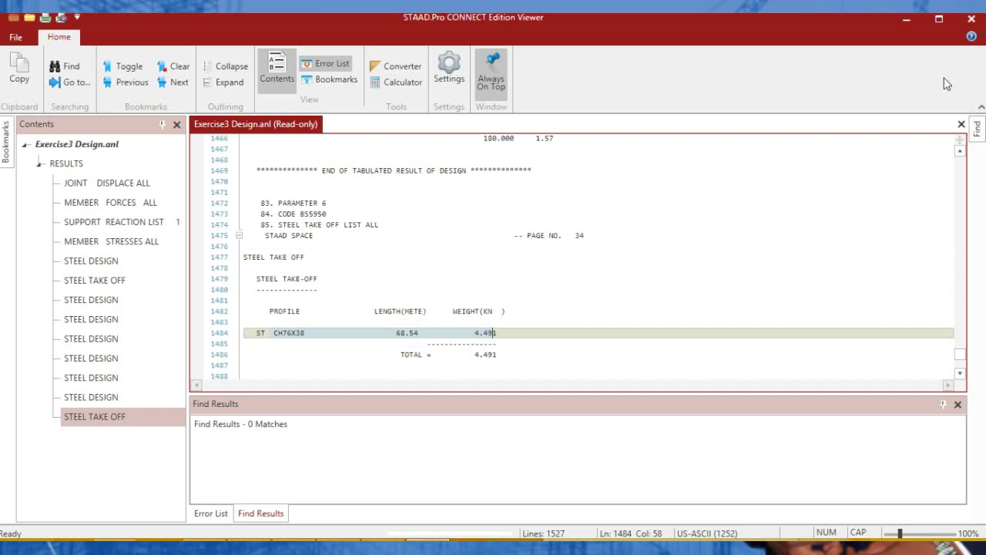
click(972, 18)
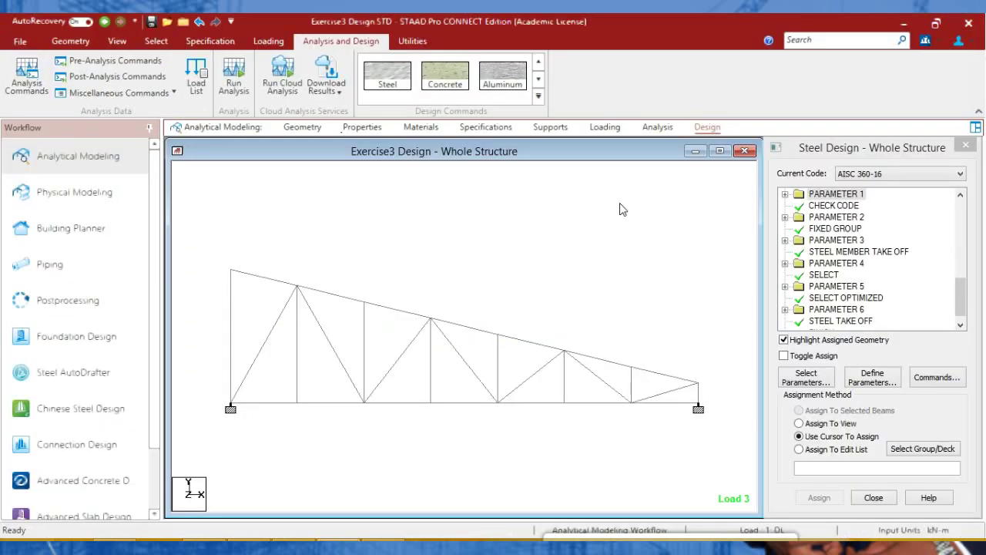
Display the basic design results diagram based on normalized ratio, with values shown, on the whole truss
right_click(316, 237)
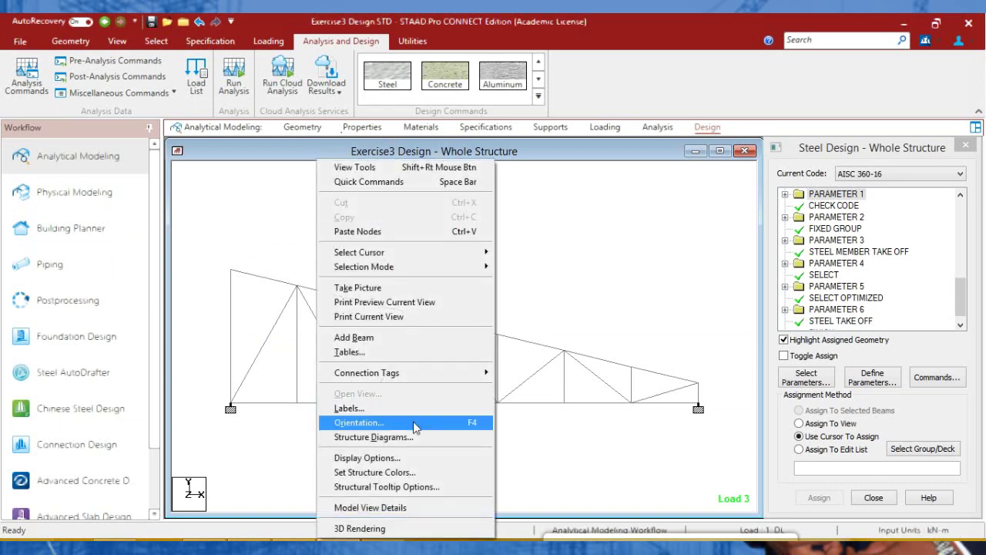
click(402, 437)
click(583, 83)
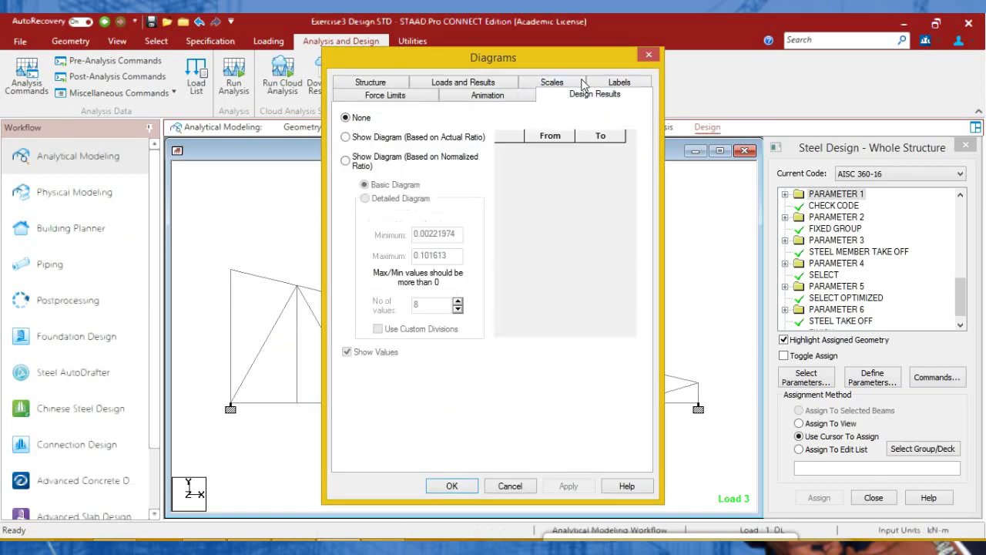
click(357, 160)
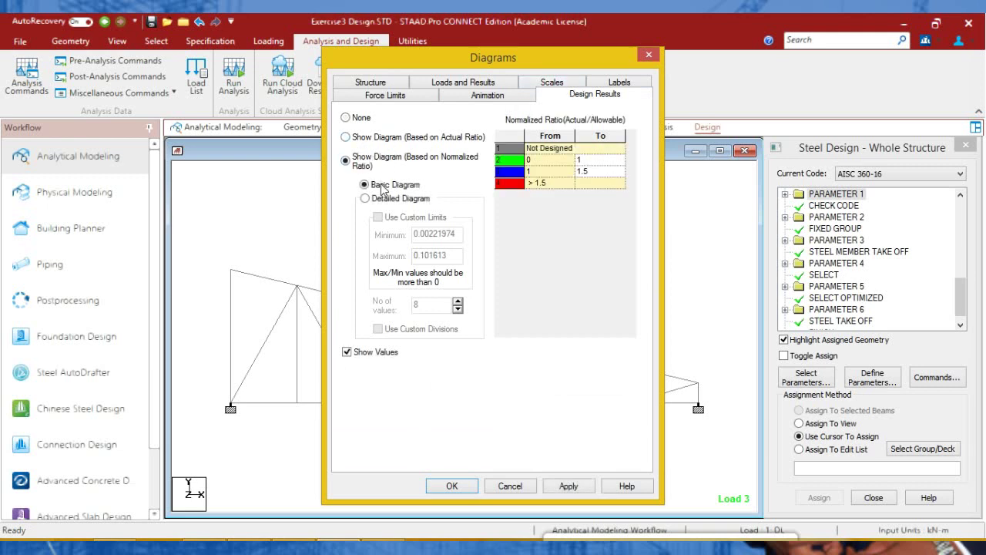
click(568, 486)
click(456, 484)
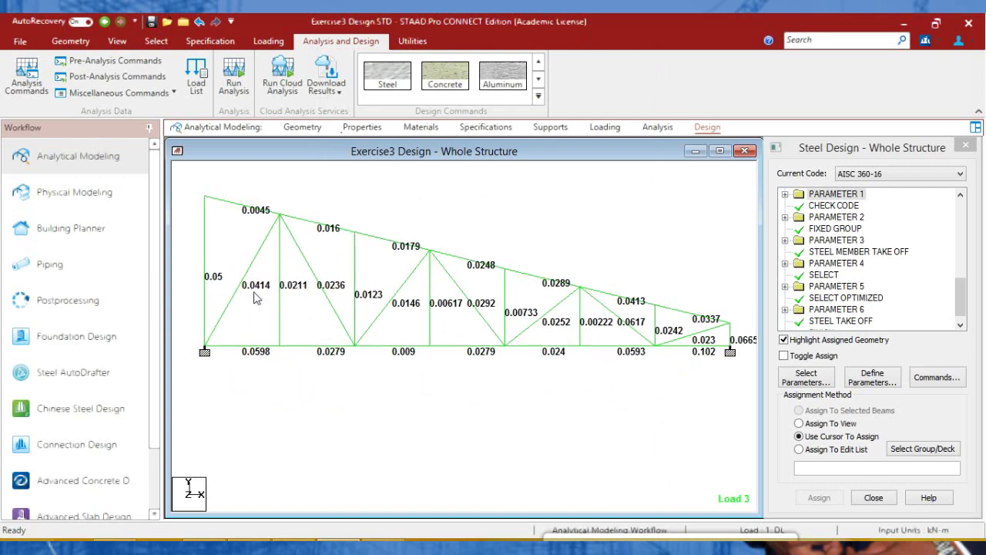
scroll(476, 323, down, 2)
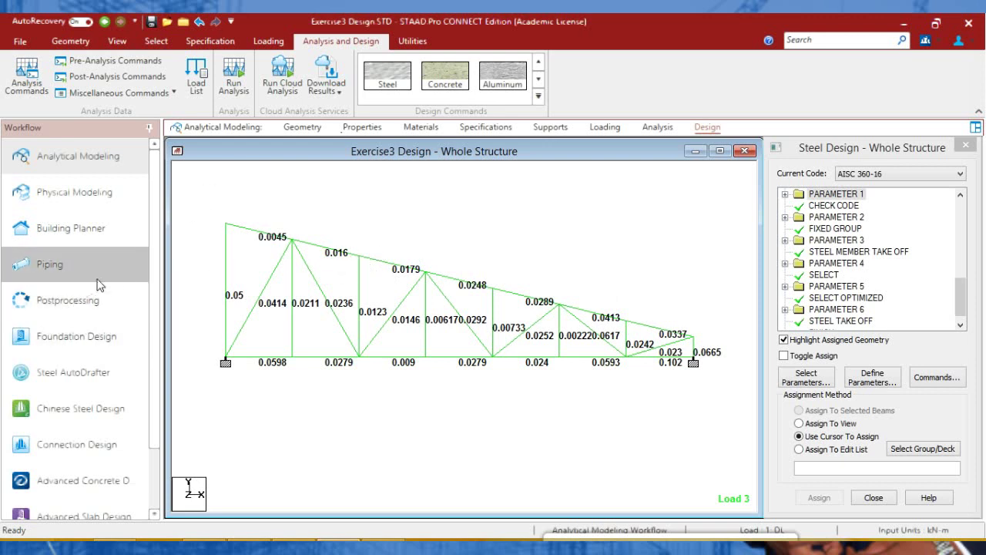
View the beginning of the analysis output file and close the output viewer
click(412, 41)
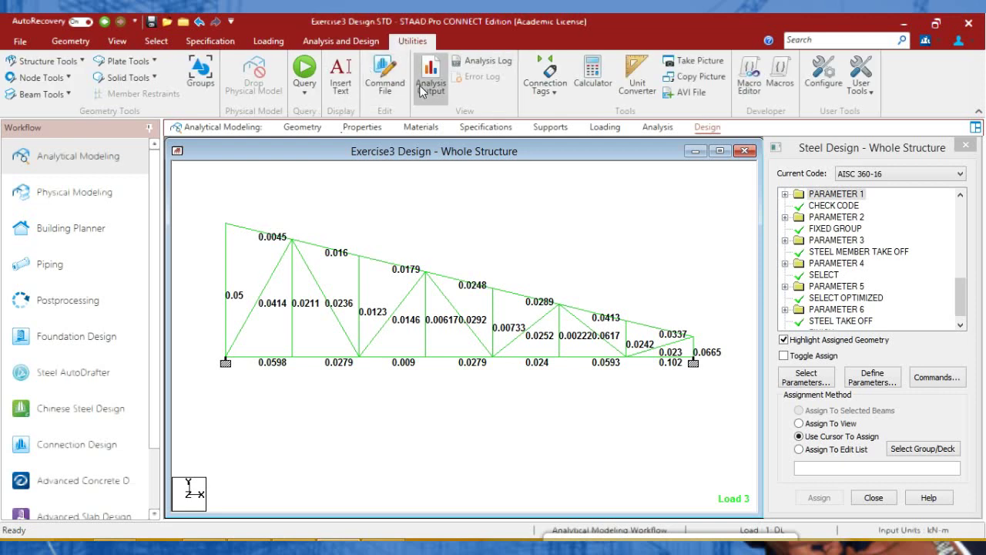
click(429, 87)
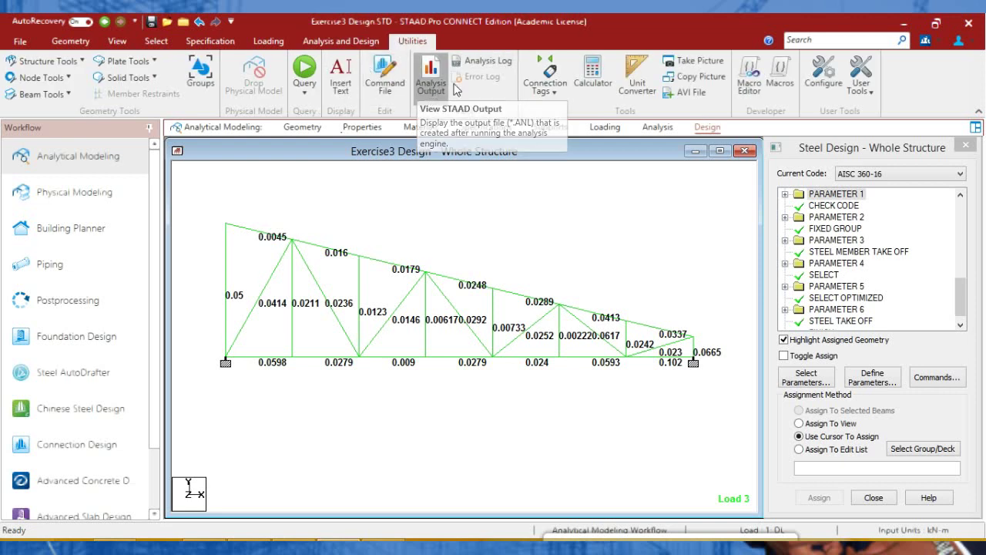
scroll(304, 258, down, 5)
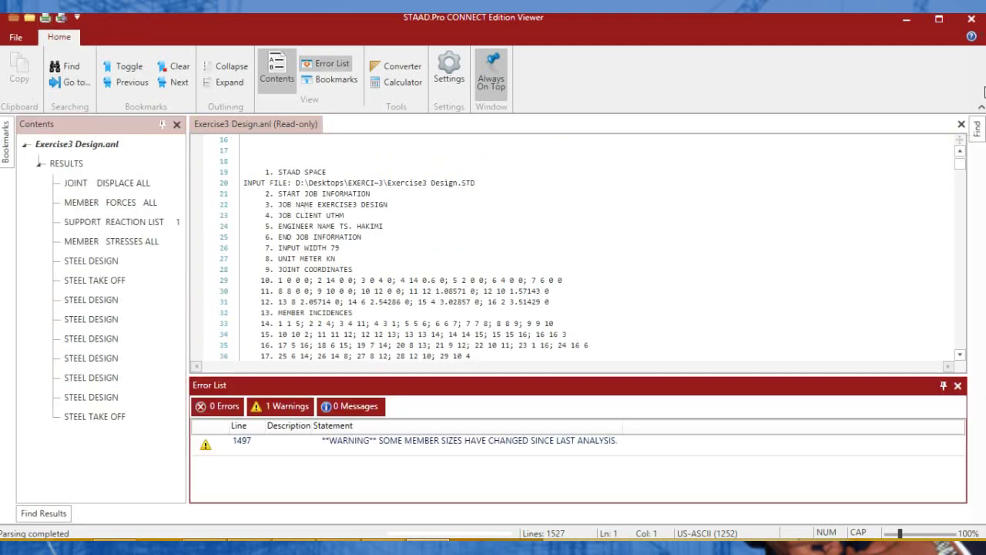
click(972, 23)
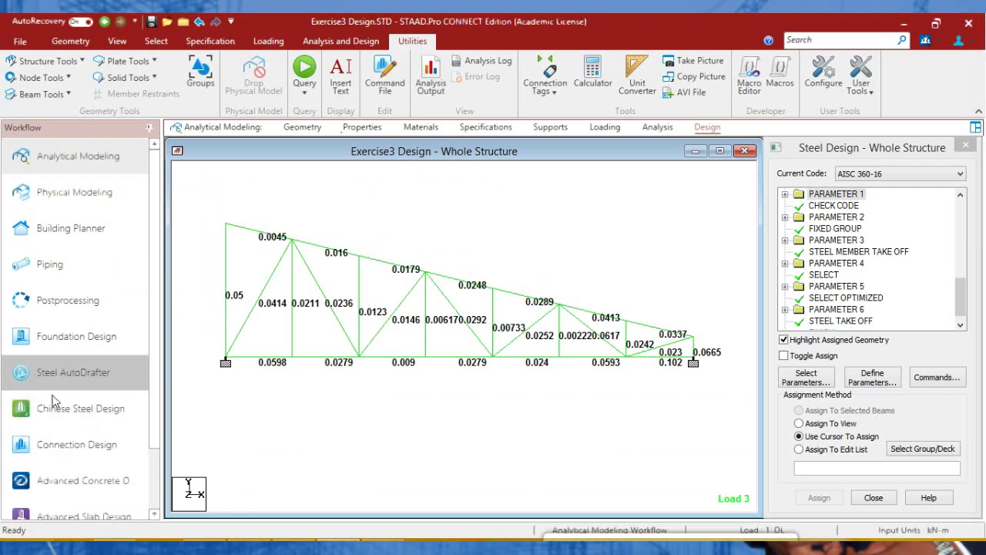
Enter the postprocessing workflow using ENVELOPE 1 with all five load cases, and display the report preview
click(67, 305)
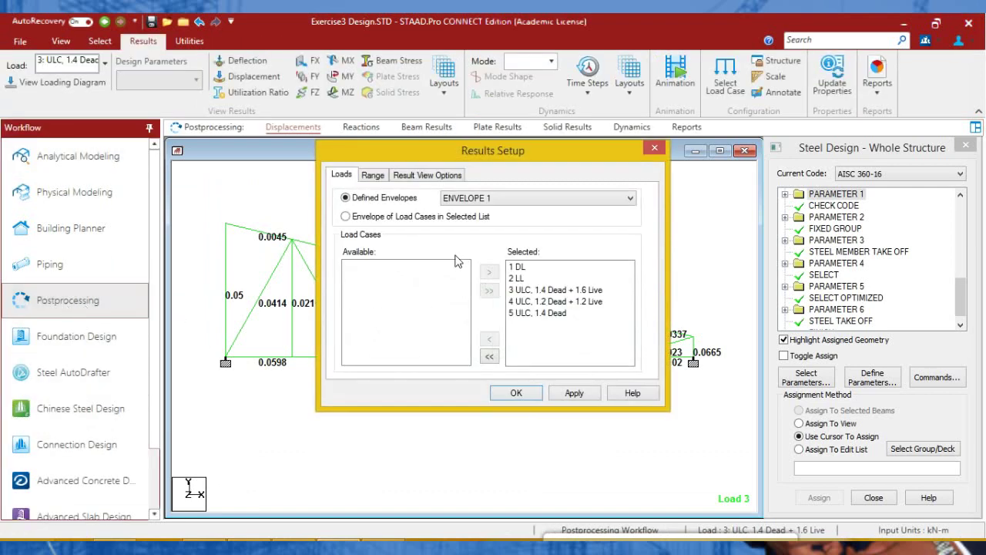
click(518, 394)
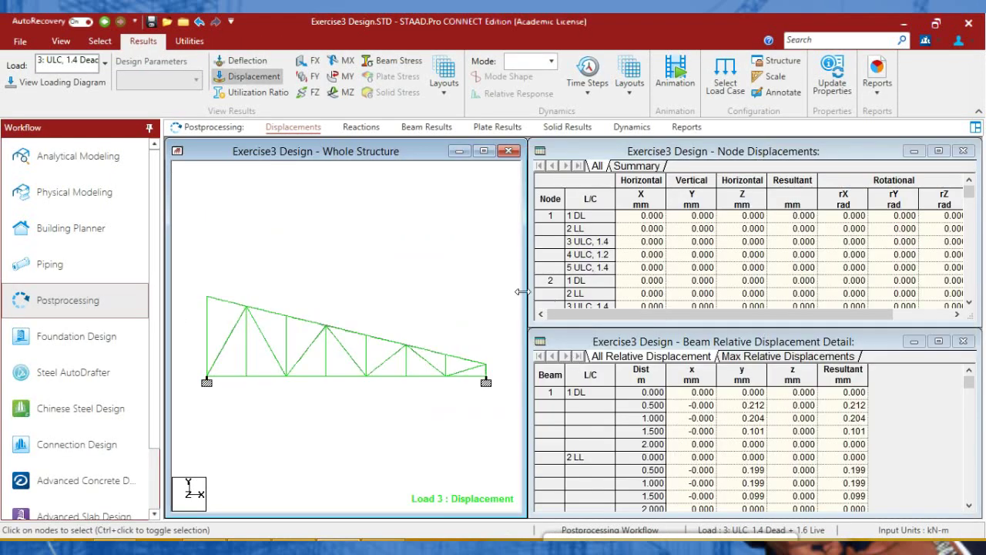
click(687, 127)
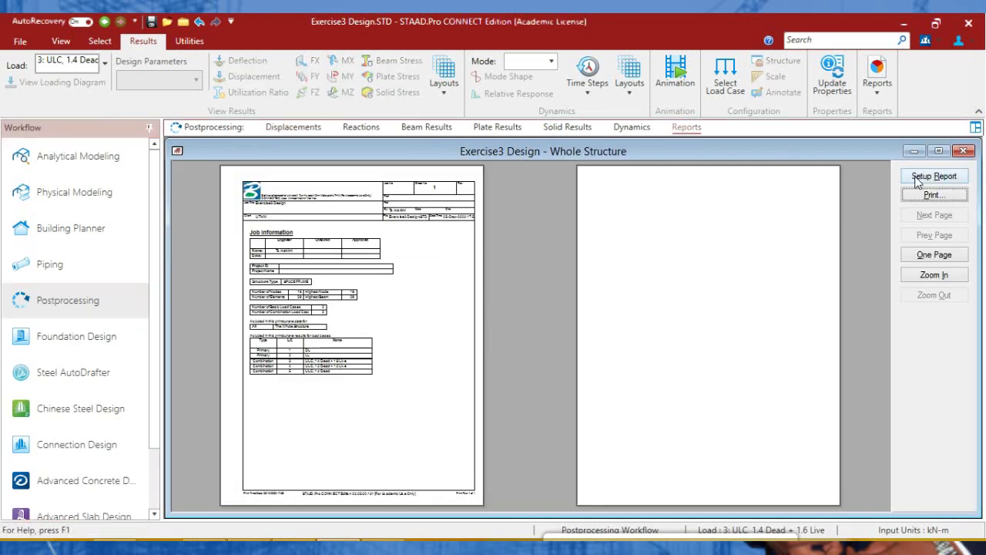
Look through the output items available in the report setup, including the Failed Members Table, and leave the setup without adding any
click(917, 177)
click(463, 223)
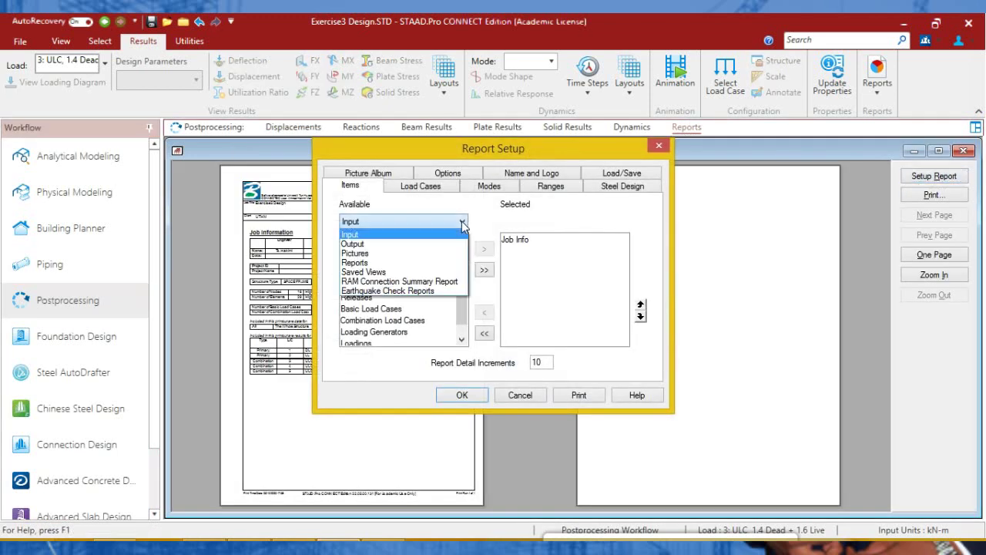
click(397, 240)
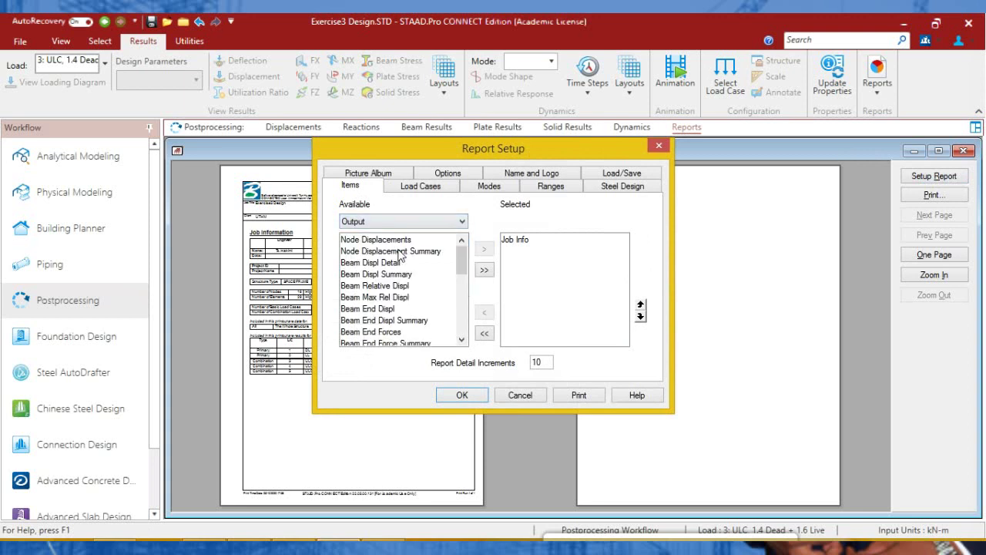
drag(462, 261, 456, 330)
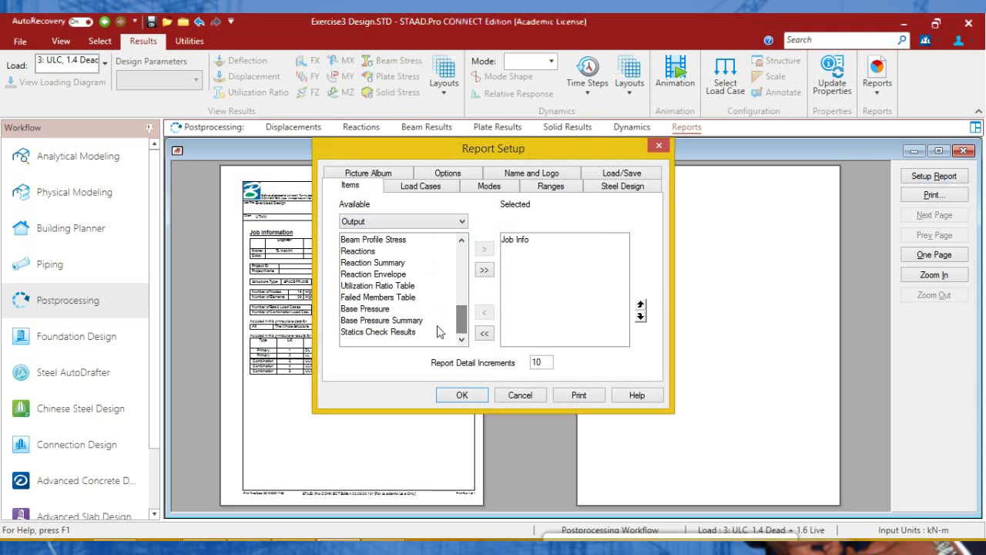
click(362, 297)
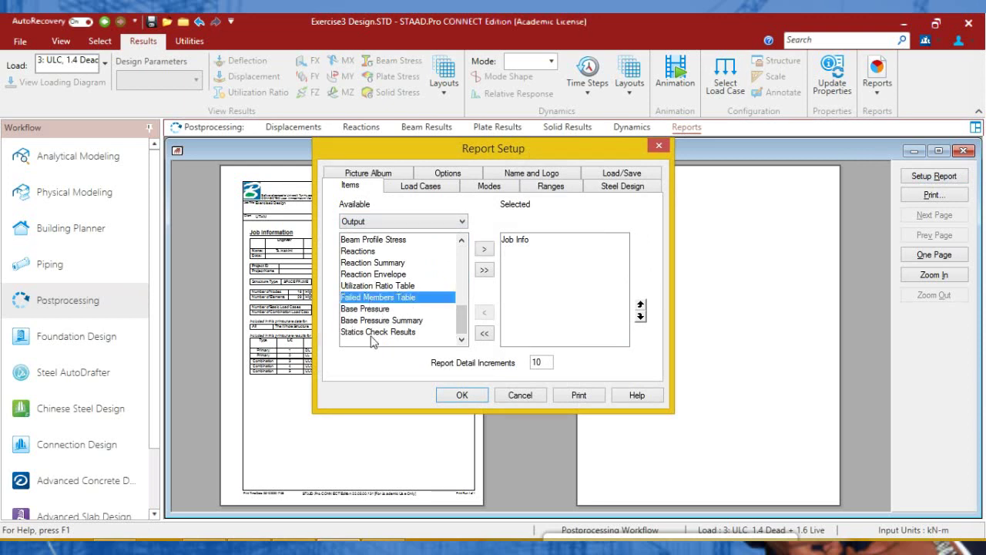
drag(465, 324, 468, 311)
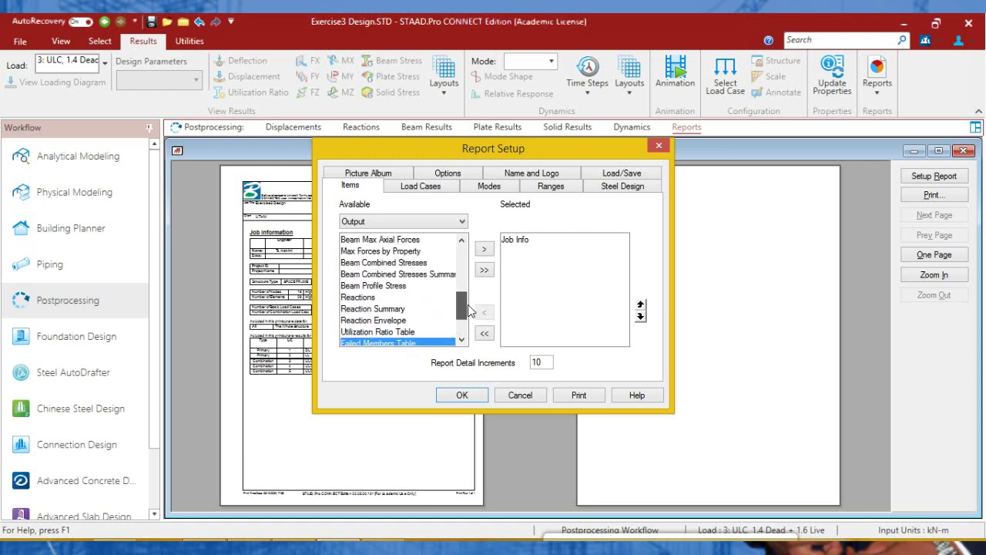
click(660, 148)
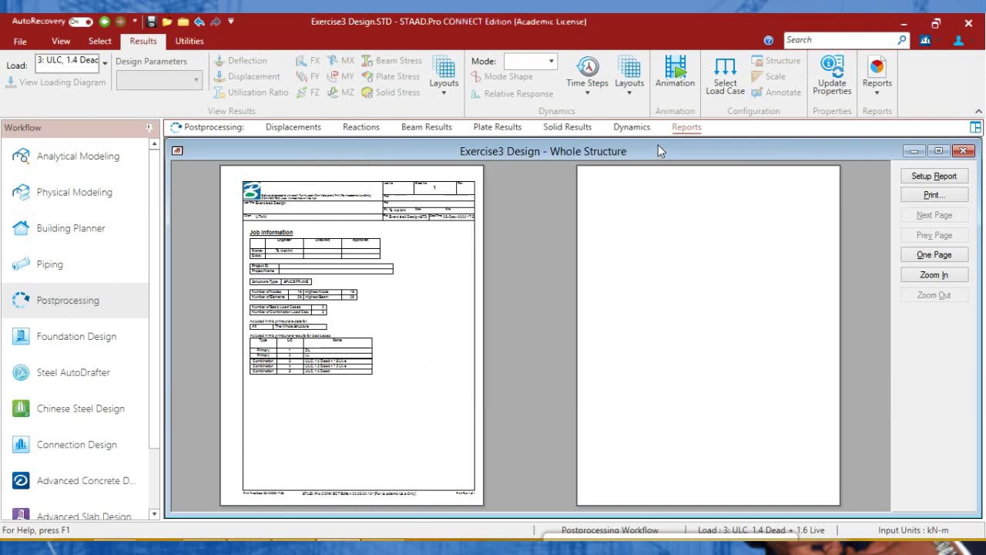
Inspect the support reactions and the beam stress diagram for load 3, turning off the bending Z diagram
click(369, 128)
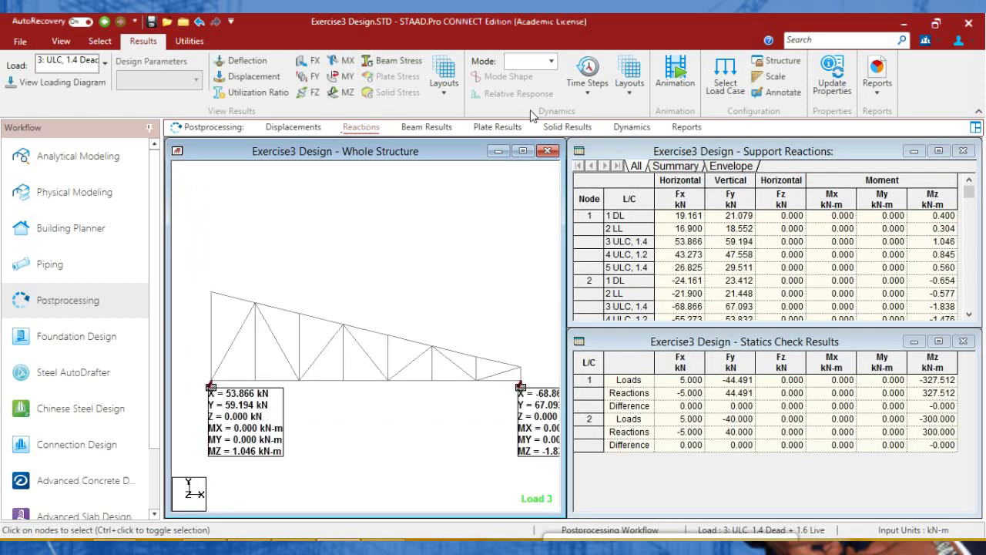
click(424, 128)
click(394, 62)
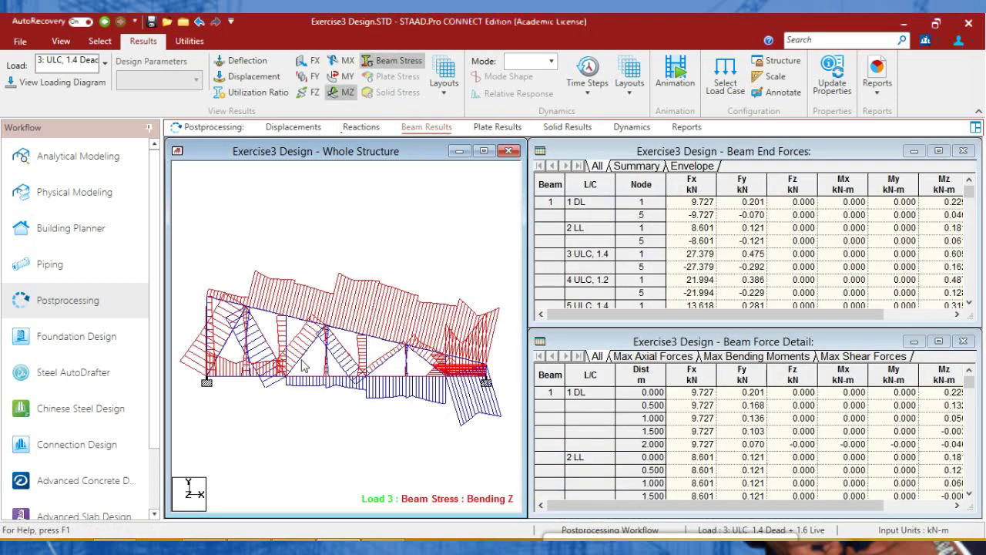
middle_drag(343, 373, 374, 309)
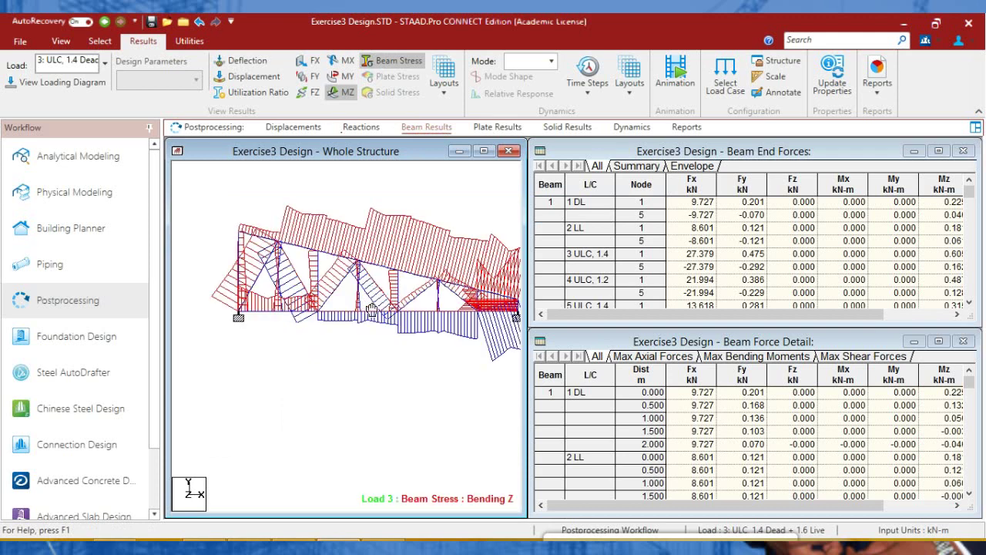
click(344, 94)
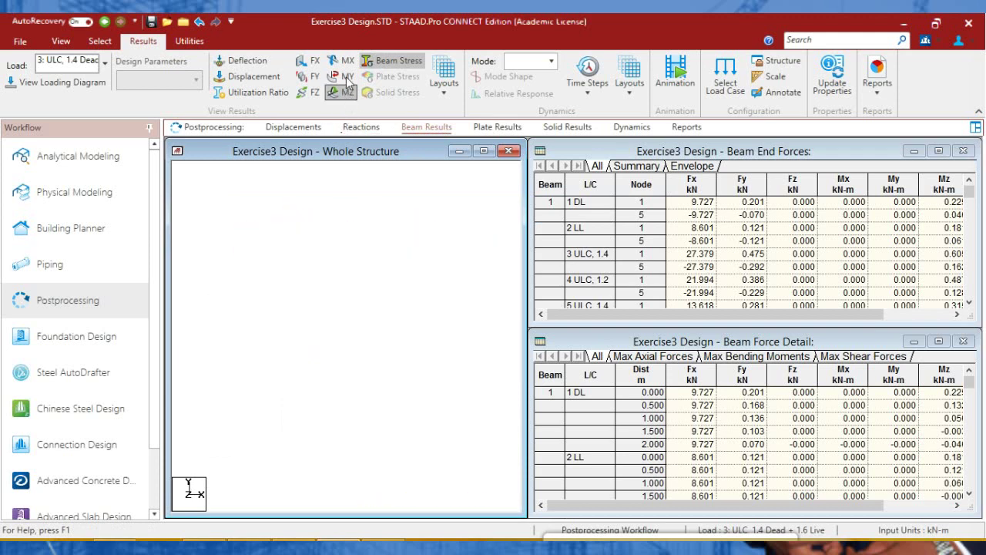
mouse_move(378, 327)
middle_down()
mouse_move(394, 317)
mouse_move(362, 338)
mouse_move(364, 322)
mouse_move(393, 337)
middle_up()
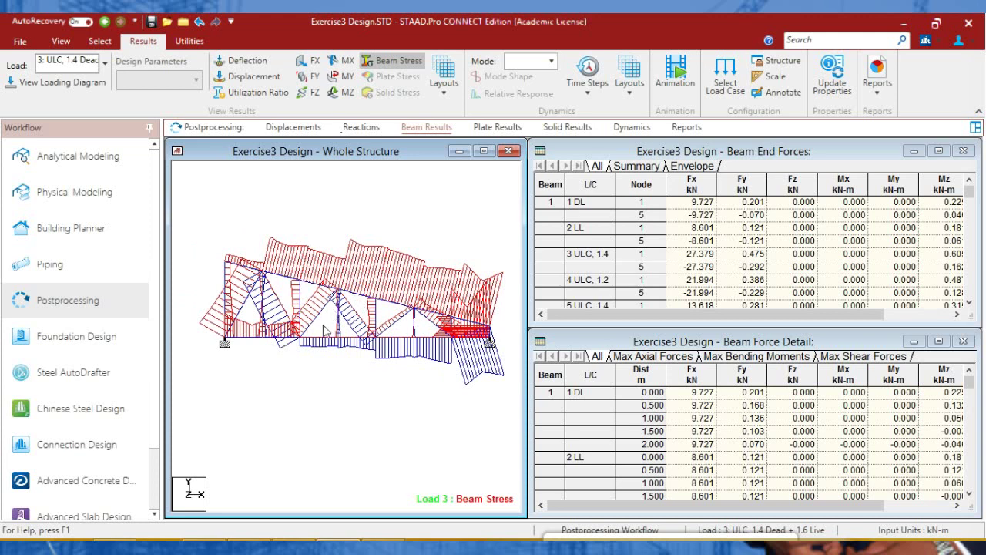
Switch to the Steel AutoDrafter workflow and accept the grid marks at X 0 and 14000, Z 0, and elevations 0 and 4000
click(81, 372)
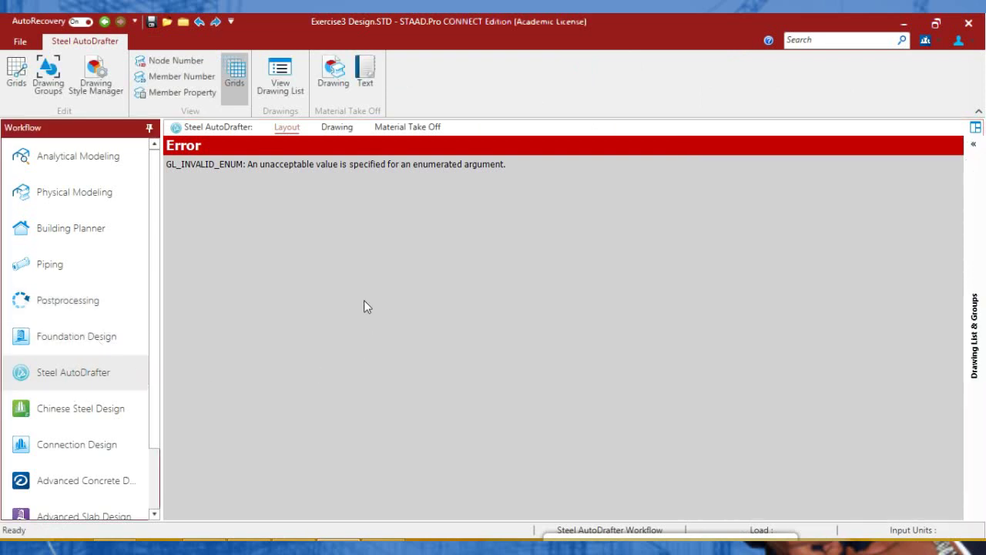
click(17, 73)
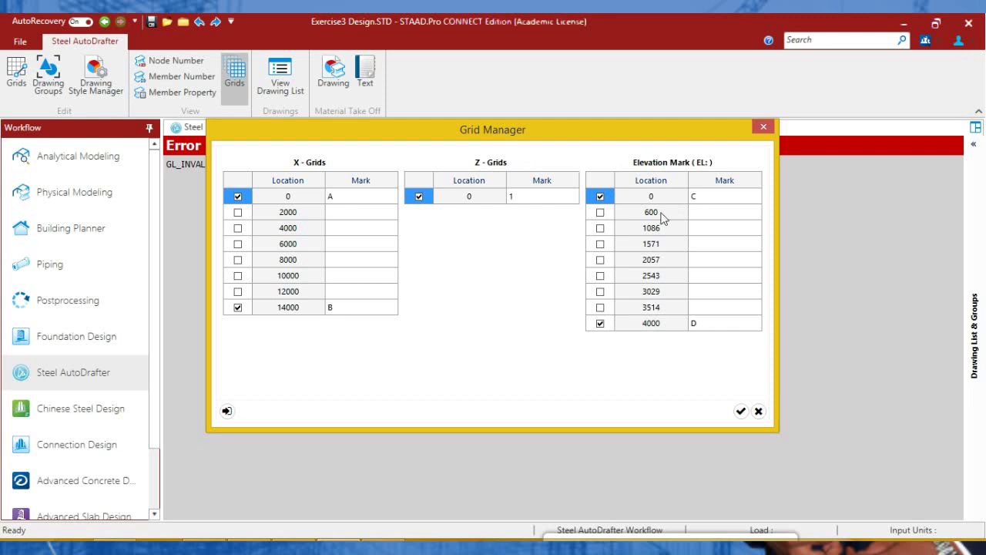
click(705, 197)
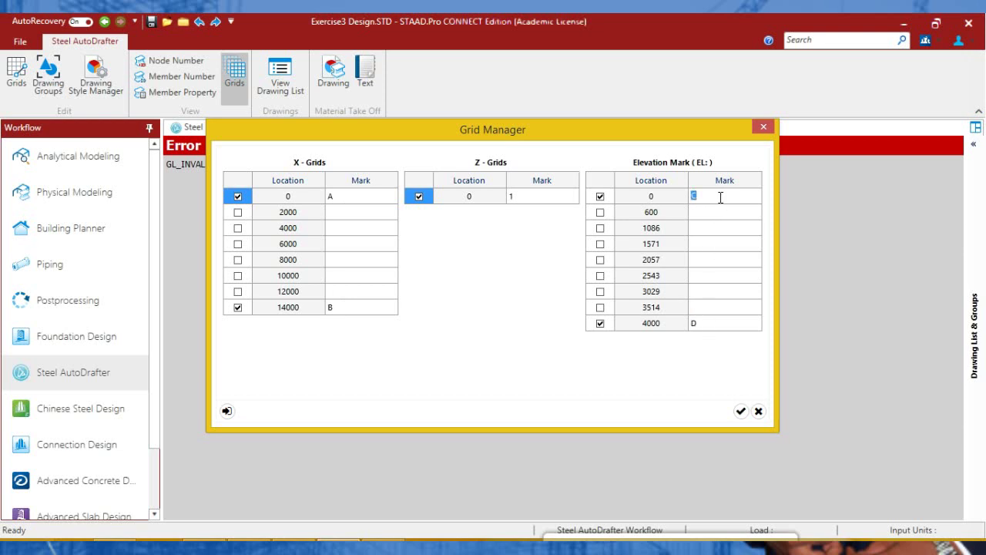
click(742, 411)
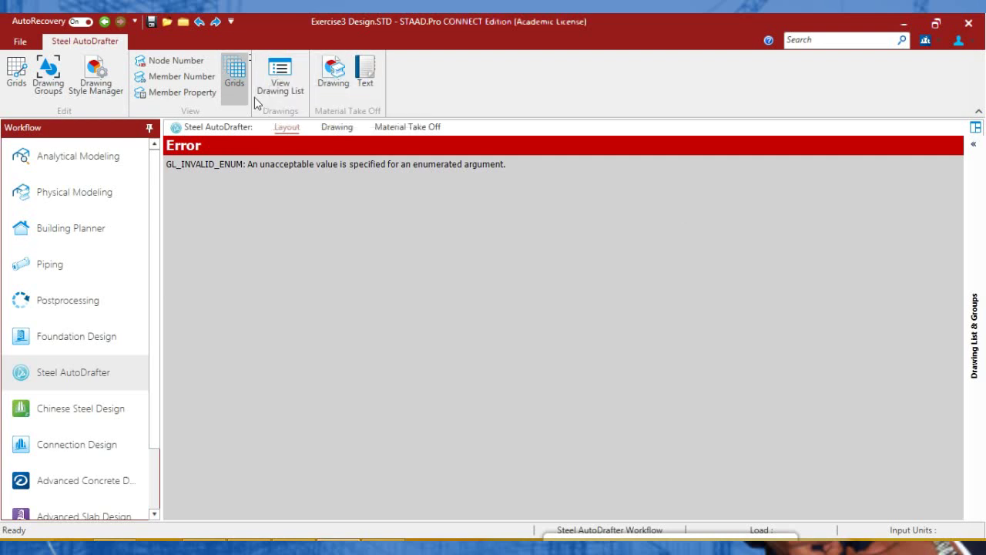
Add Plan drawings for all grids to the drawing list as full sections at 1:100 scale
click(285, 90)
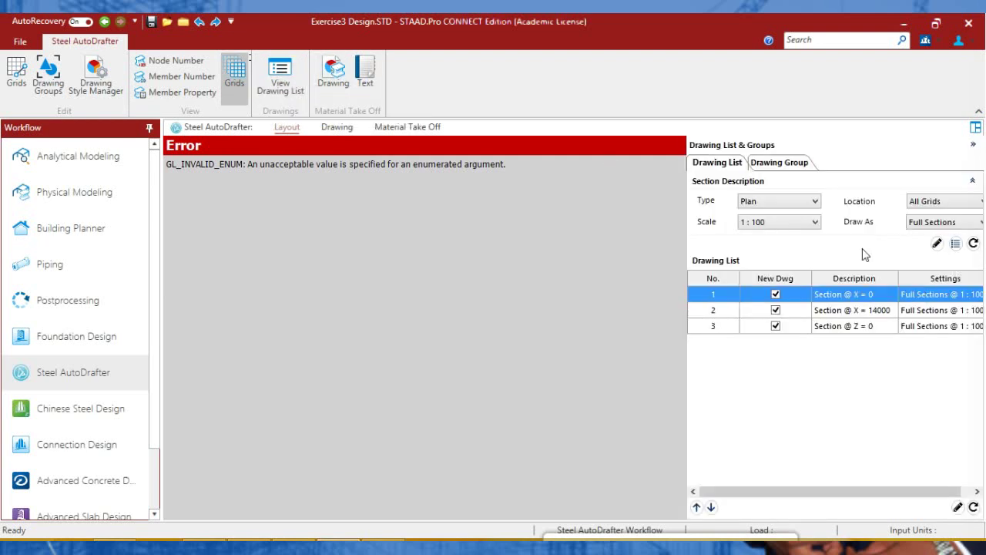
click(775, 205)
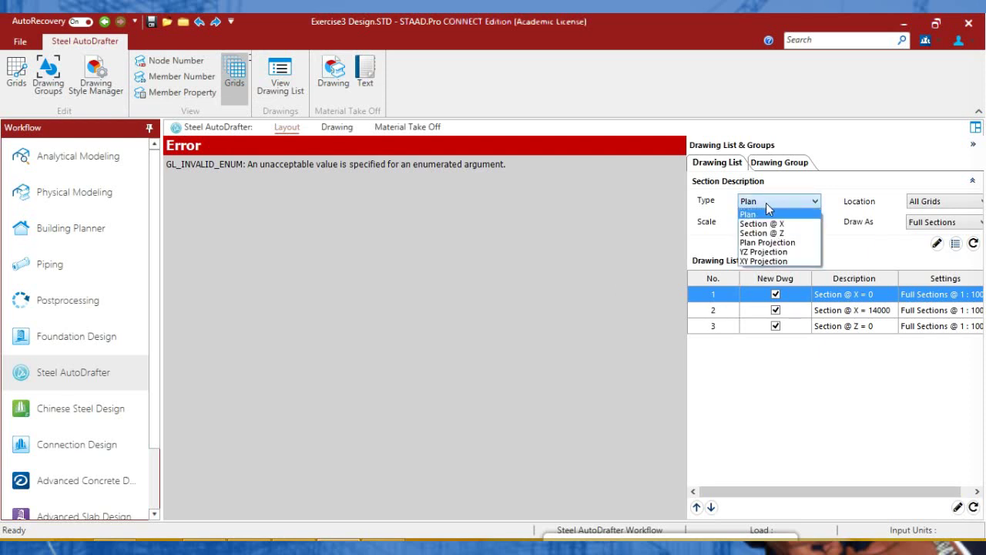
click(773, 203)
click(776, 205)
click(775, 205)
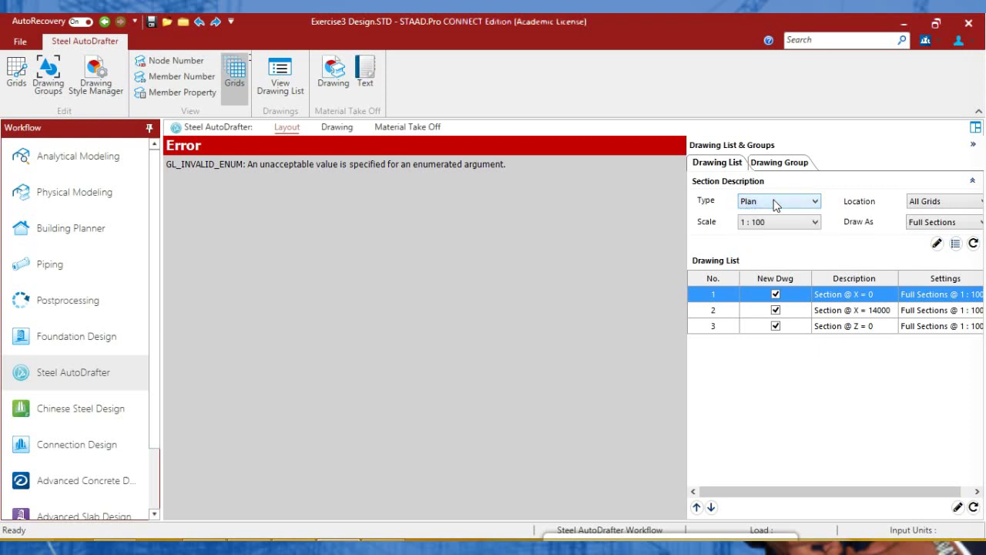
click(956, 245)
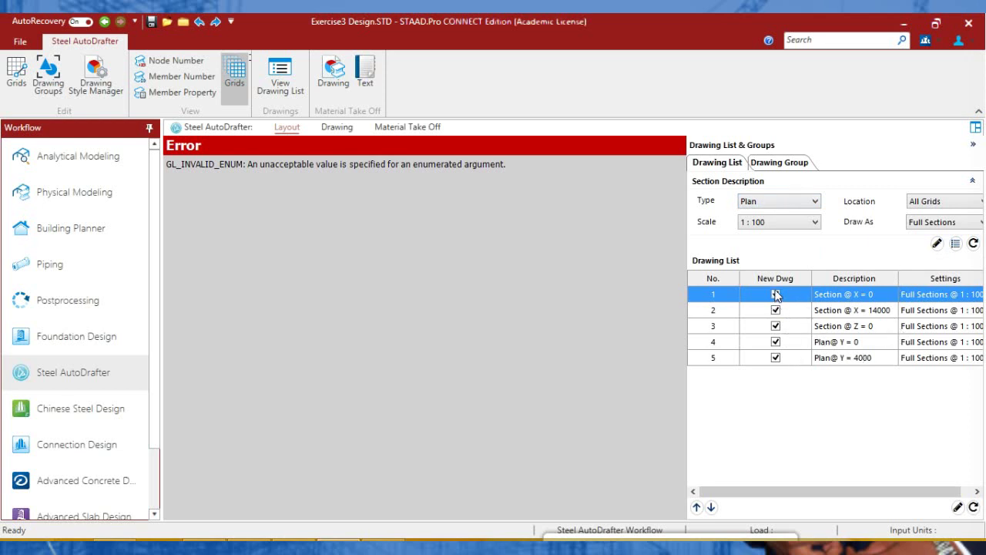
Generate all listed drawings and inspect the plan at EL:D with its schedule of sections in Drawing 5
click(958, 508)
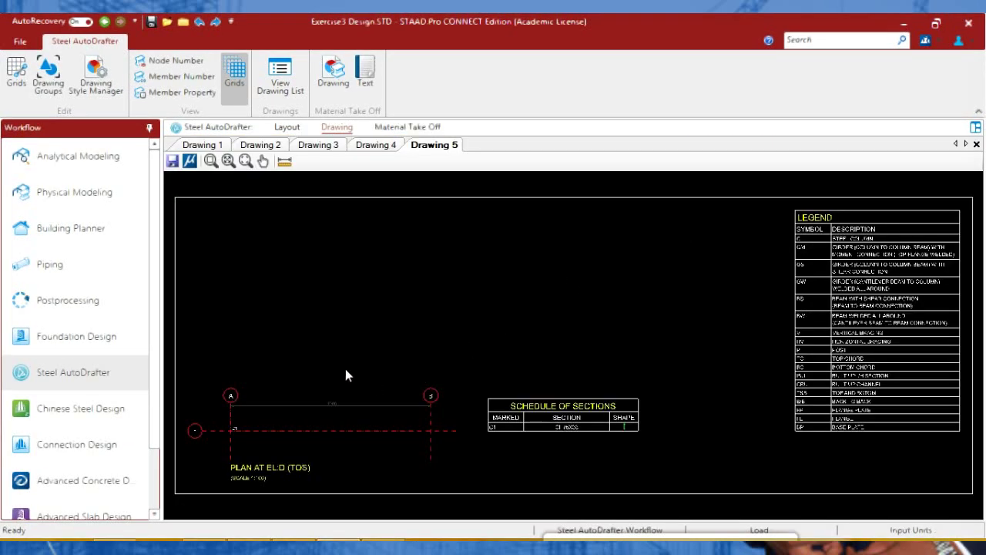
middle_drag(344, 369, 403, 349)
scroll(387, 379, up, 5)
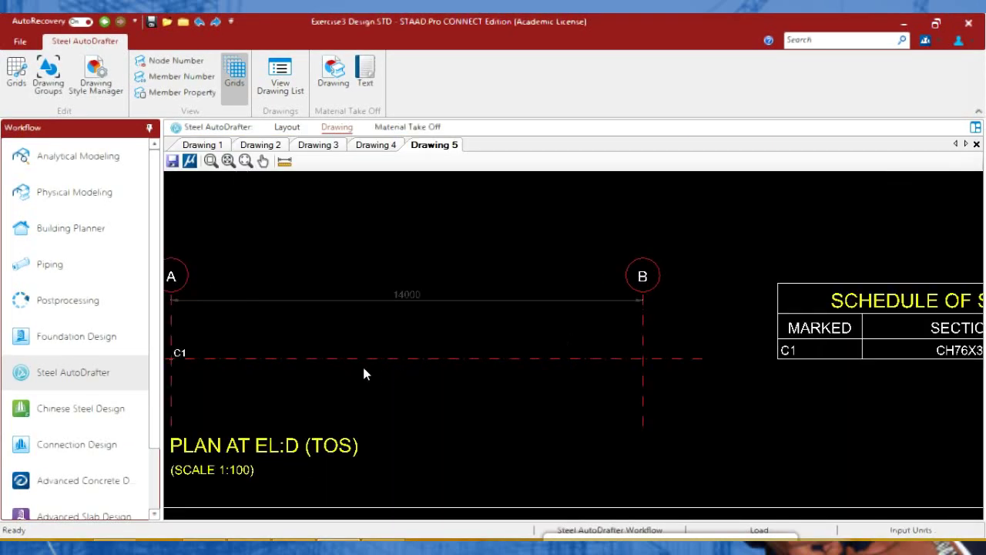
scroll(459, 368, down, 1)
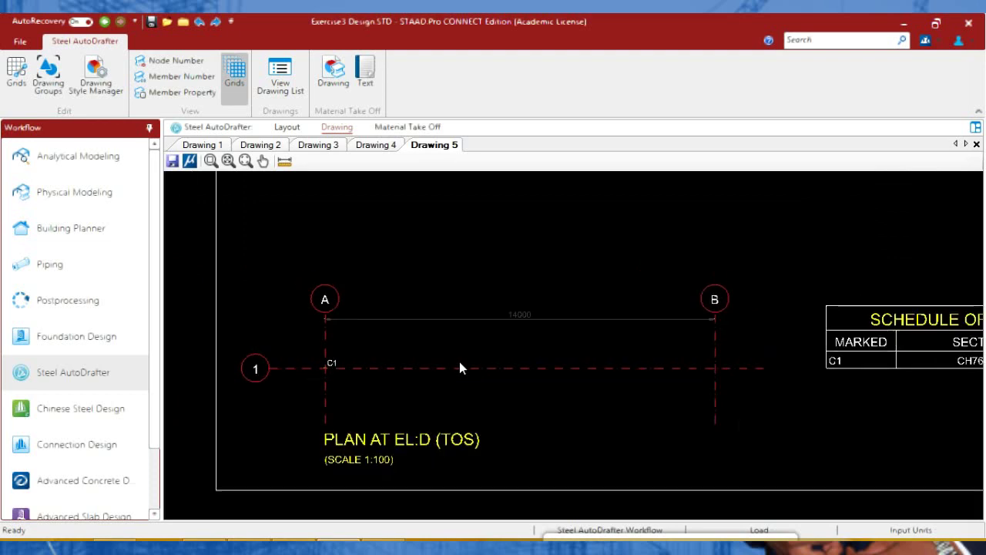
scroll(431, 393, down, 1)
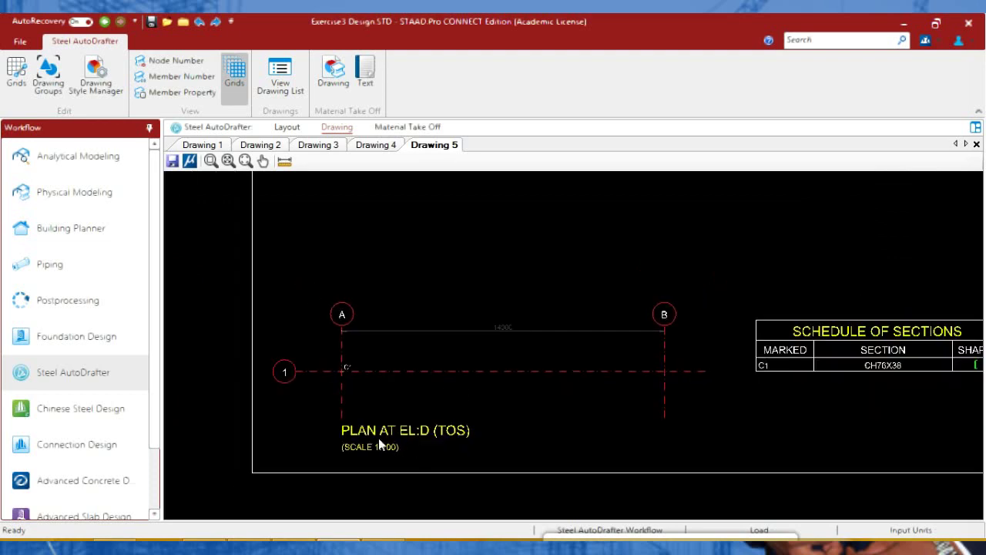
Examine the plan at EL:C in Drawing 4, including the beam marks along grid 1 and the schedule of sections
scroll(377, 436, down, 1)
scroll(663, 385, down, 3)
mouse_move(712, 352)
middle_down()
mouse_move(527, 378)
mouse_move(542, 395)
middle_up()
click(378, 147)
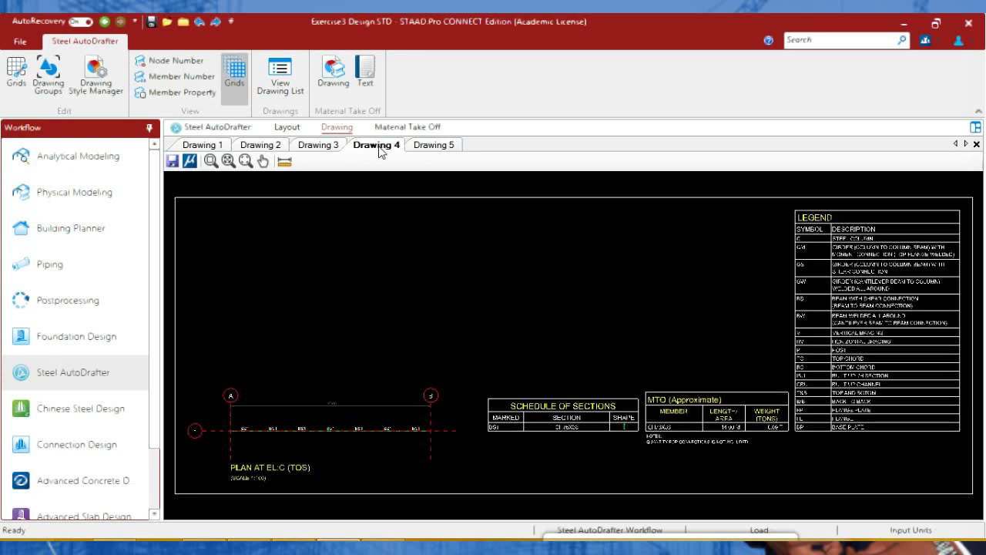
scroll(390, 398, up, 3)
middle_drag(300, 381, 402, 372)
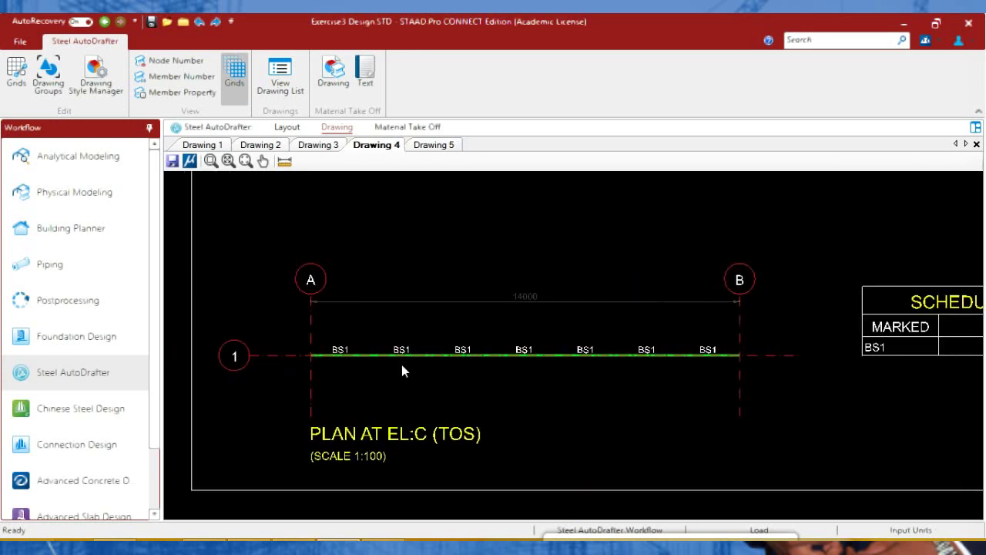
scroll(342, 354, up, 1)
scroll(321, 354, down, 4)
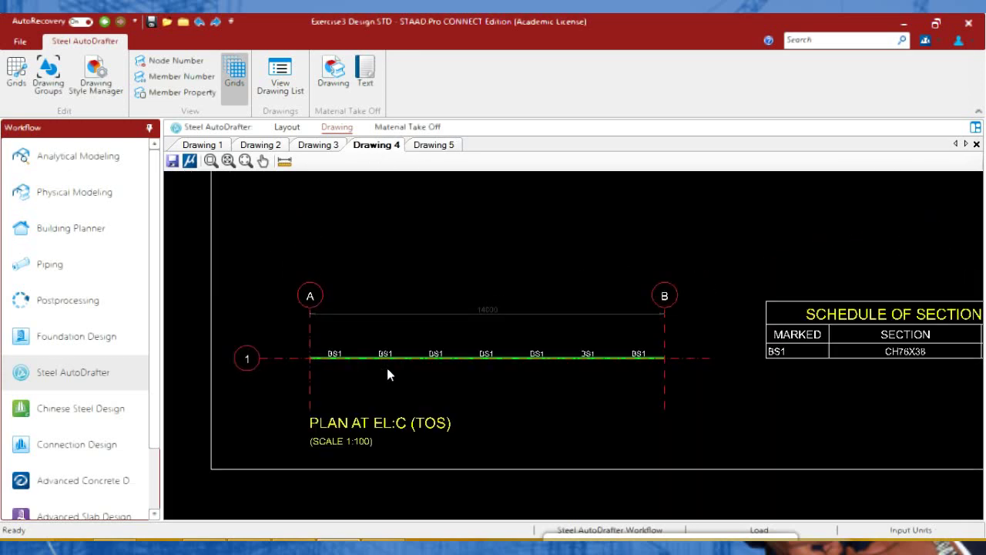
middle_drag(567, 406, 455, 427)
scroll(456, 427, down, 3)
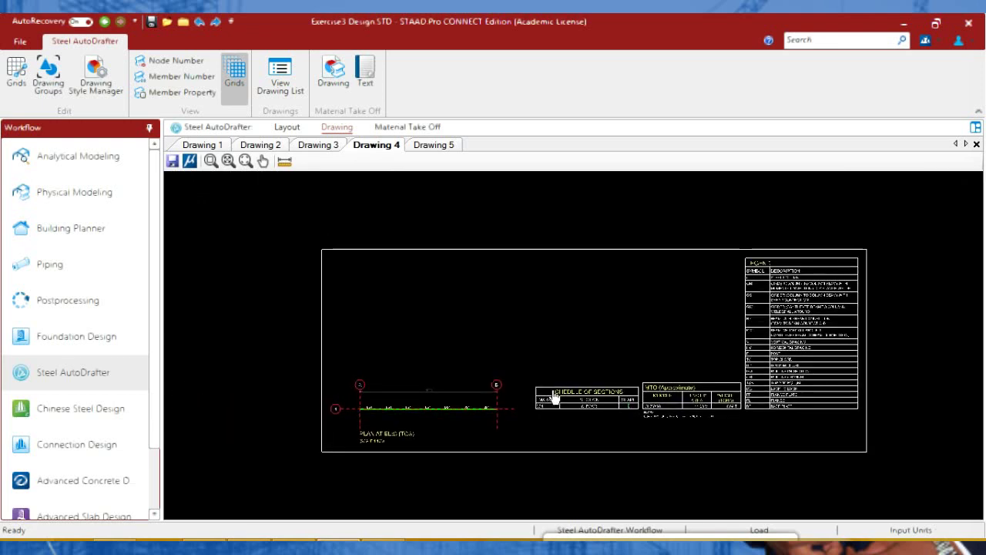
Examine the truss elevation on grid 1 in Drawing 3, including its member marks and dimensions
click(323, 151)
scroll(358, 401, up, 3)
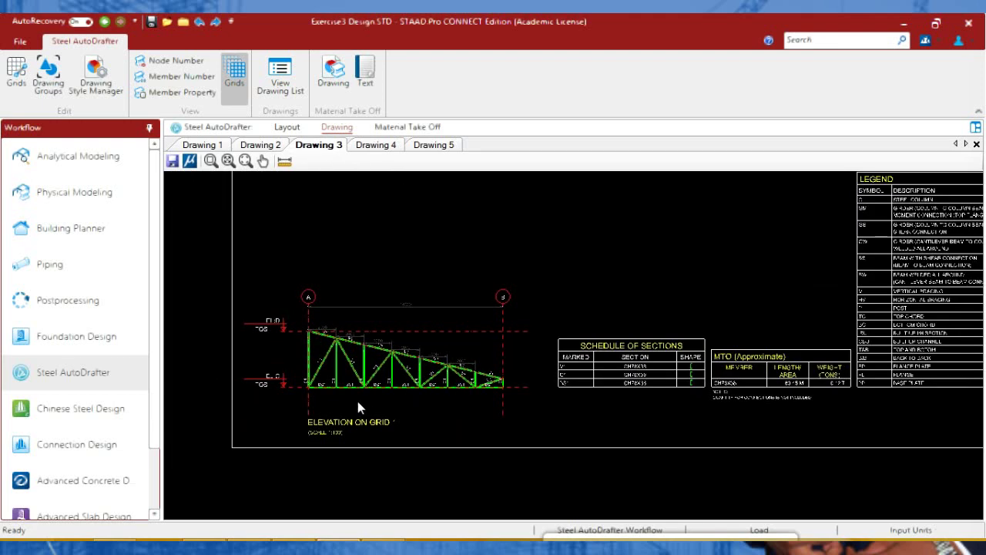
scroll(432, 403, up, 4)
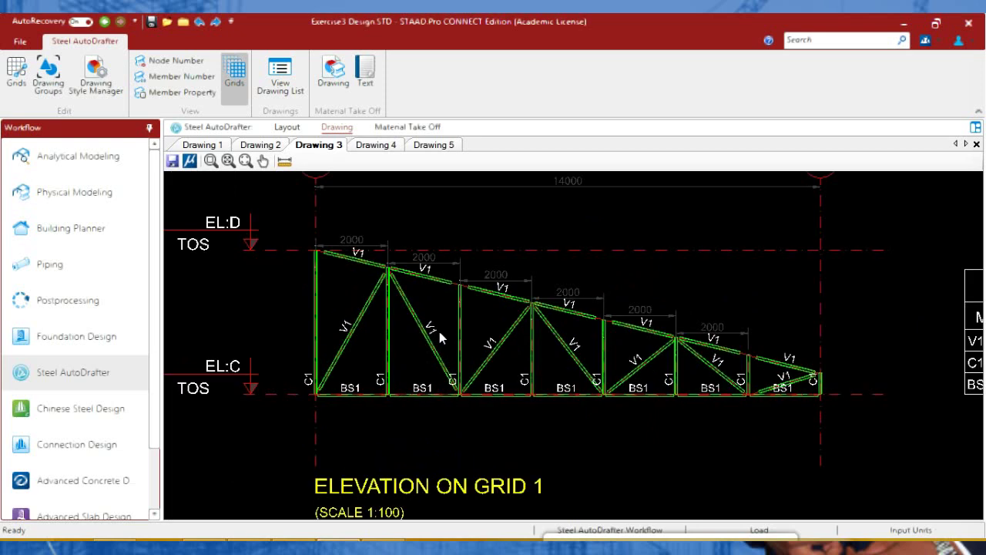
scroll(433, 373, down, 4)
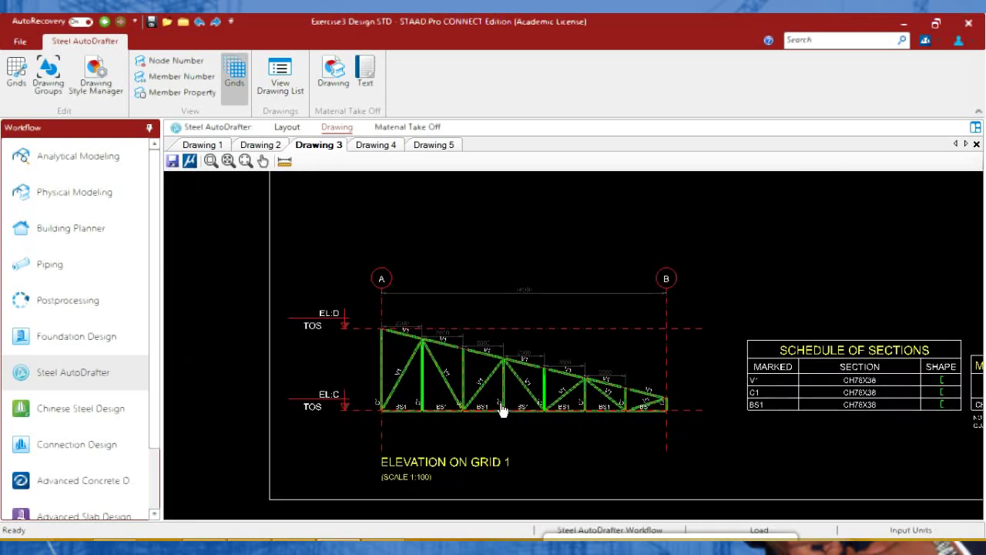
Inspect the elevation on grid B in Drawing 2 and the elevation on grid A in Drawing 1
click(262, 147)
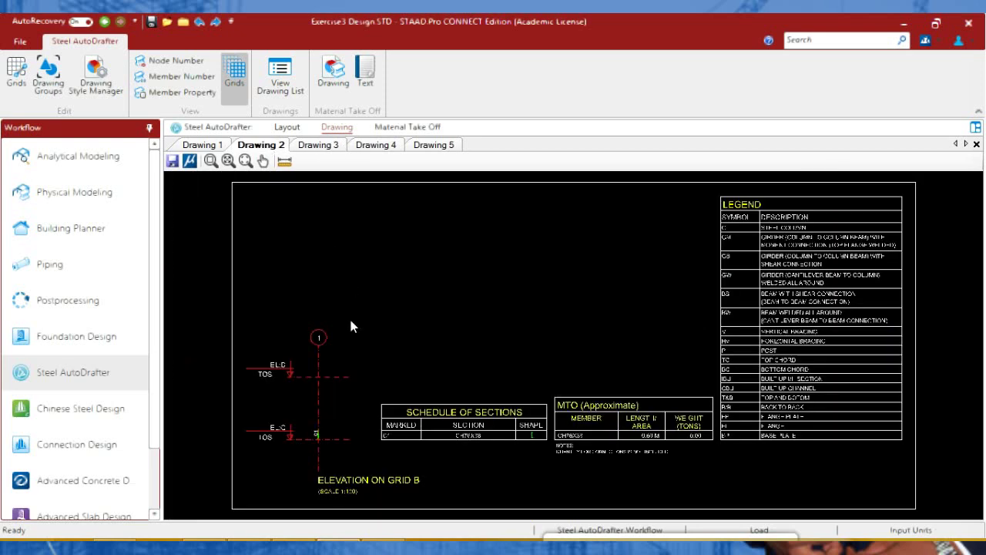
scroll(314, 417, up, 1)
scroll(313, 410, up, 4)
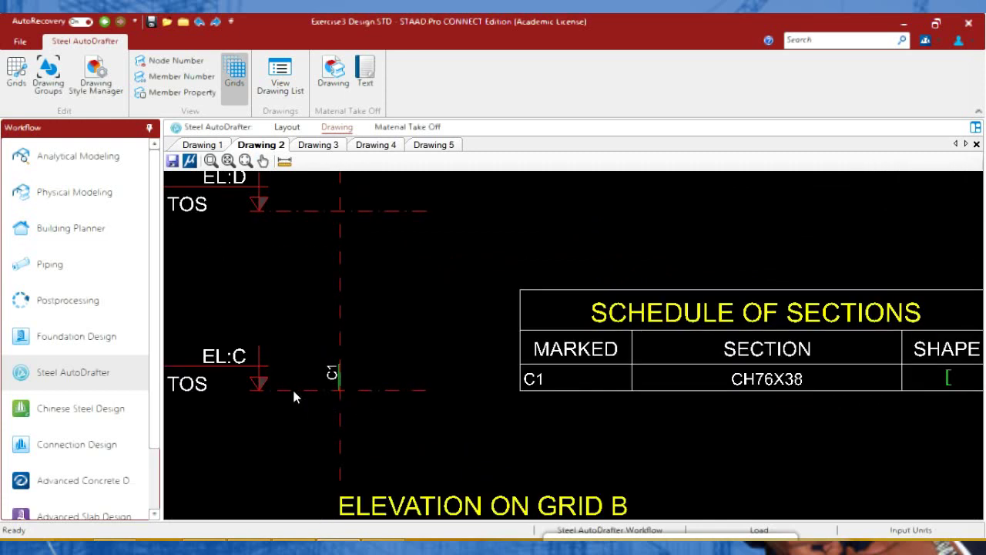
click(202, 145)
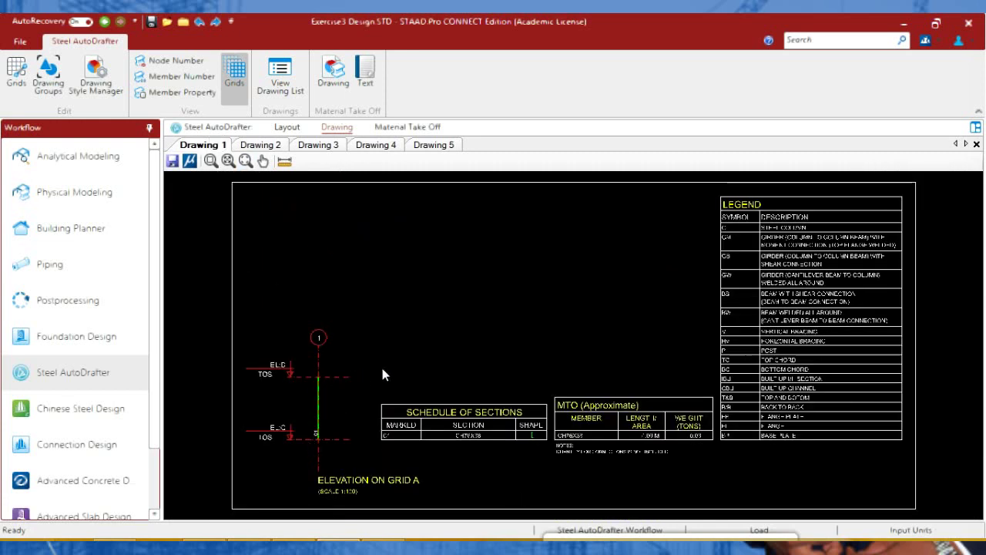
Compare the plans in Drawings 4 and 5 with the elevation in Drawing 3
click(437, 145)
click(380, 146)
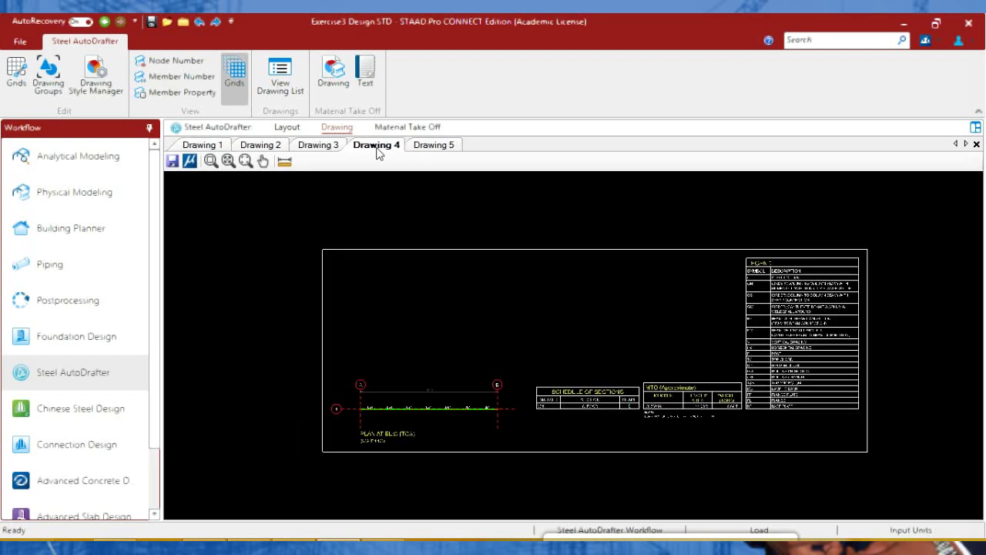
click(326, 147)
click(393, 146)
click(434, 147)
click(379, 146)
click(432, 146)
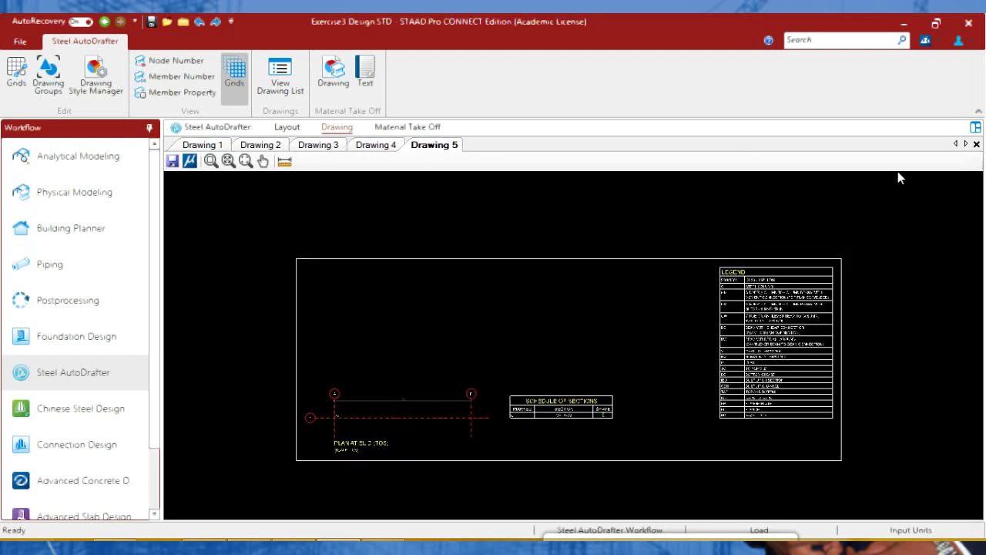
Close all five generated drawings, from Drawing 5 back to Drawing 1
click(977, 145)
click(976, 144)
click(976, 145)
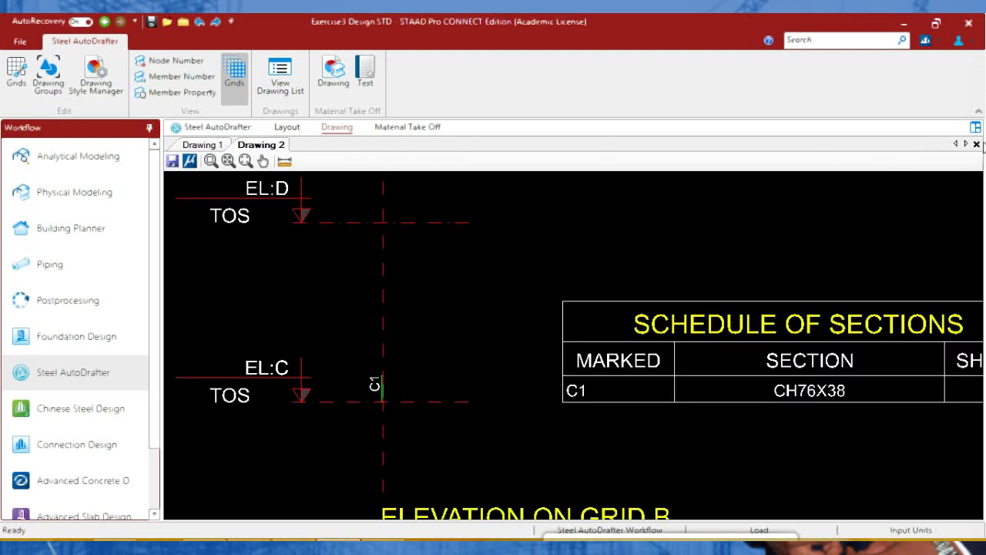
click(976, 145)
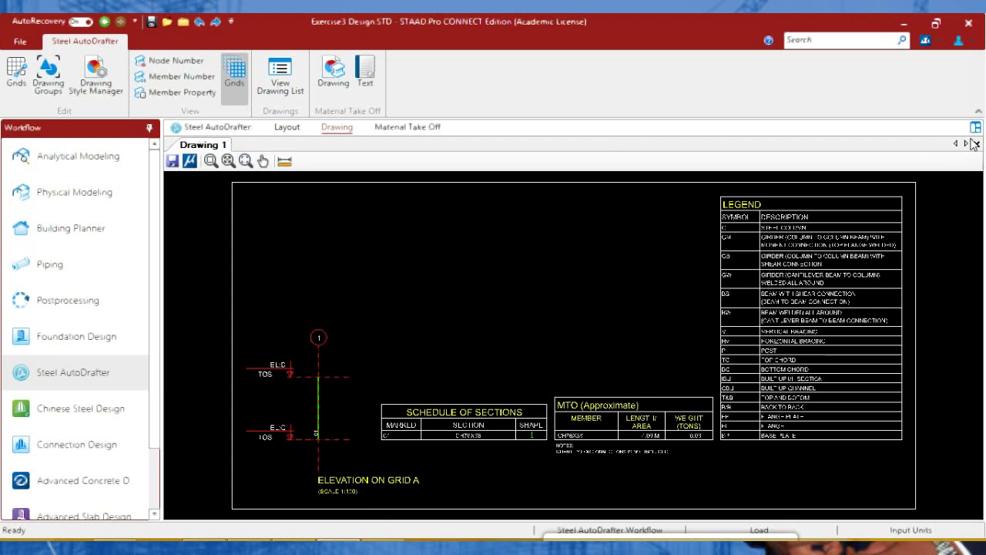
click(976, 145)
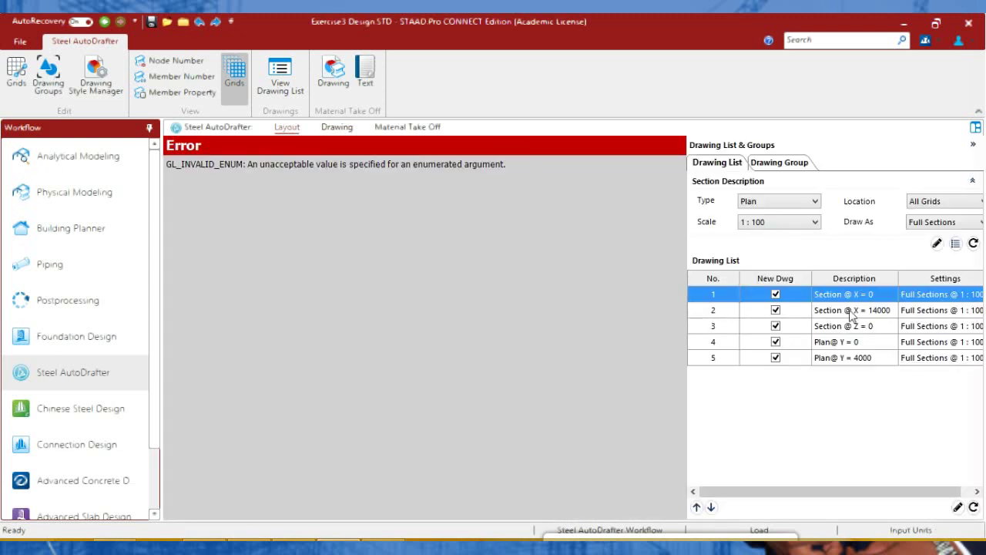
Turn off New Dwg for drawing list entries 2 to 5, keeping it on for Section @ X = 0
click(777, 358)
click(776, 357)
click(776, 341)
click(775, 326)
click(775, 310)
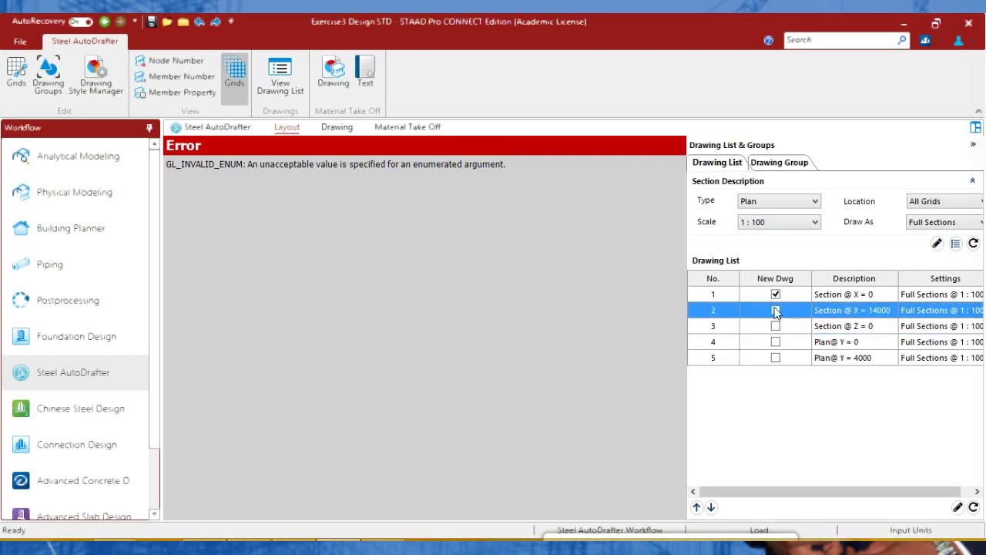
click(775, 295)
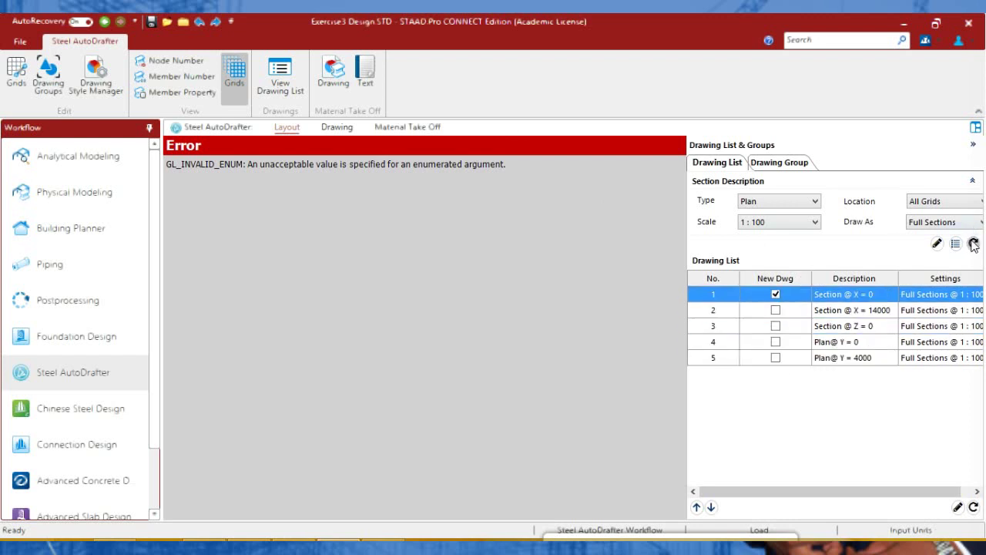
click(774, 293)
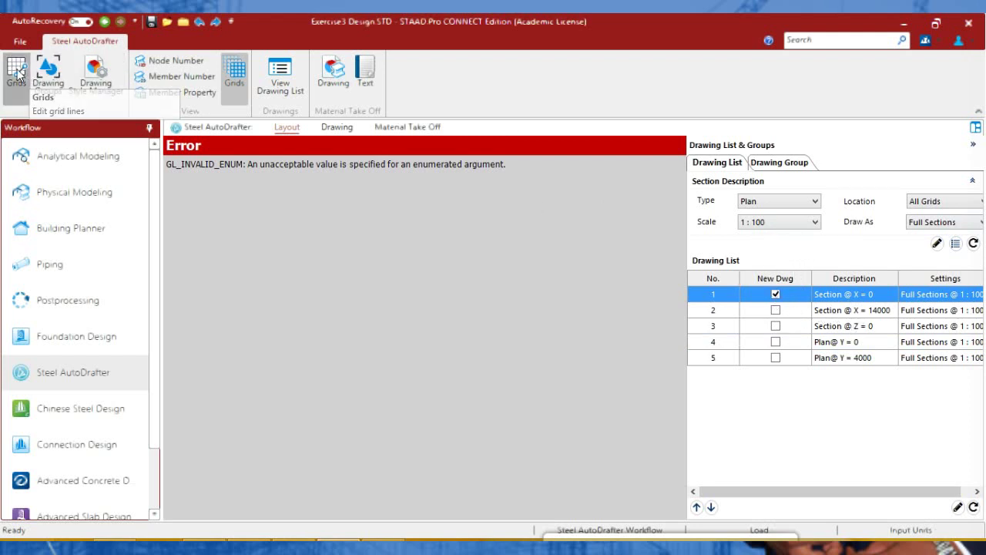
Open the Grid Manager and review the marks for X grids 0 and 14000 and elevation 0, keeping elevation 0 enabled
click(17, 74)
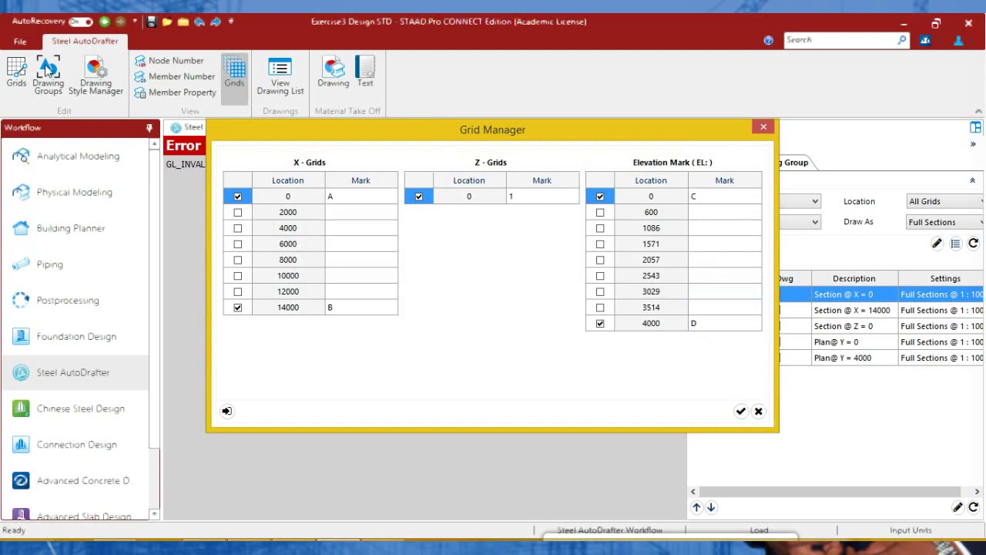
click(341, 197)
click(337, 307)
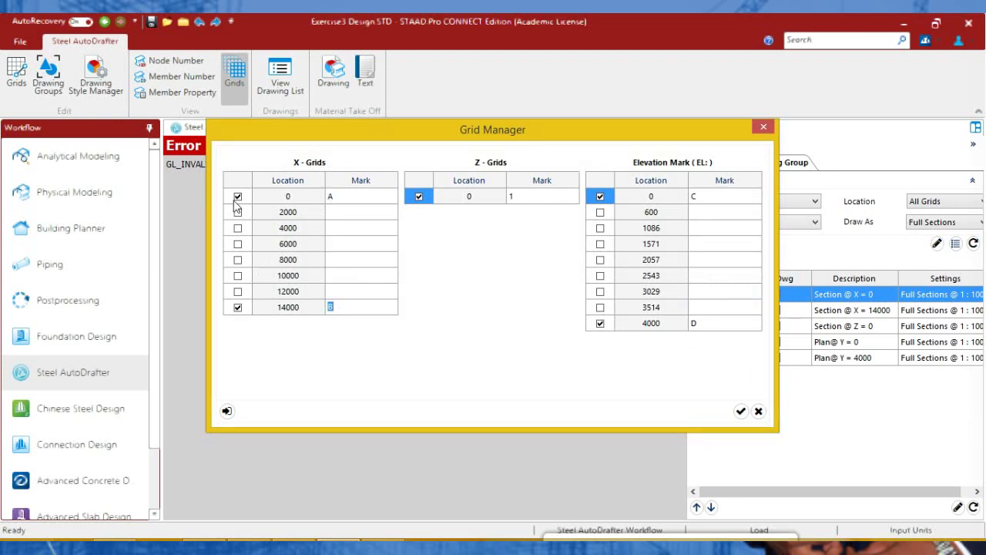
click(705, 199)
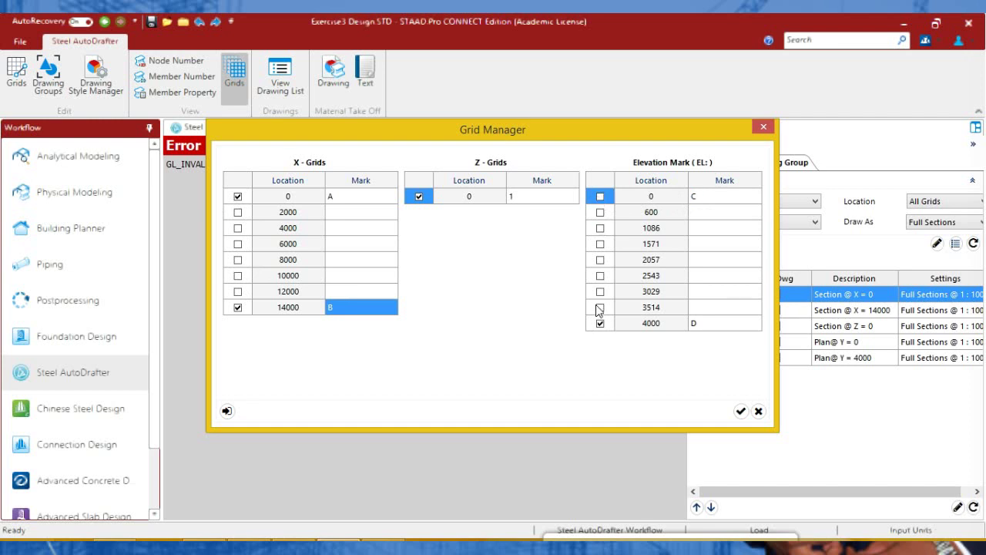
click(600, 197)
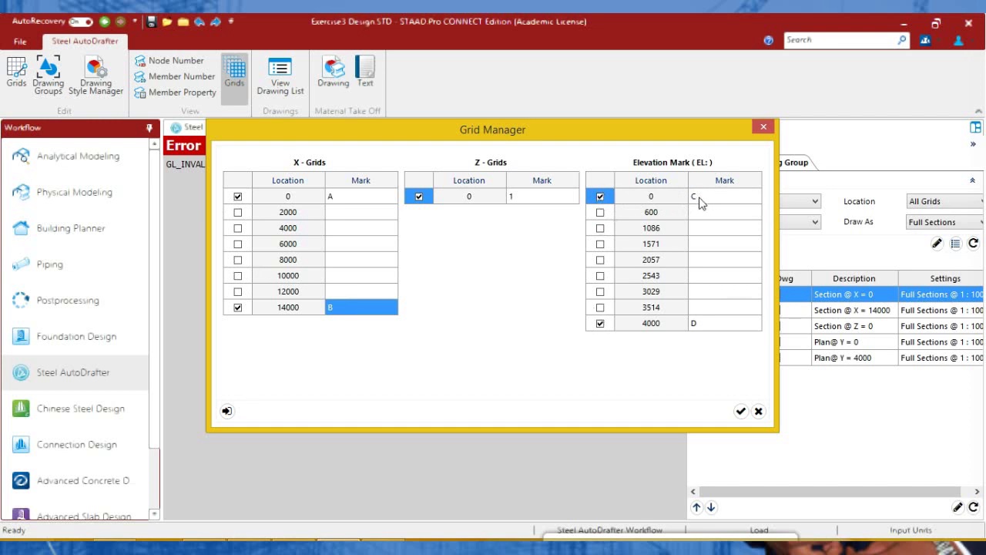